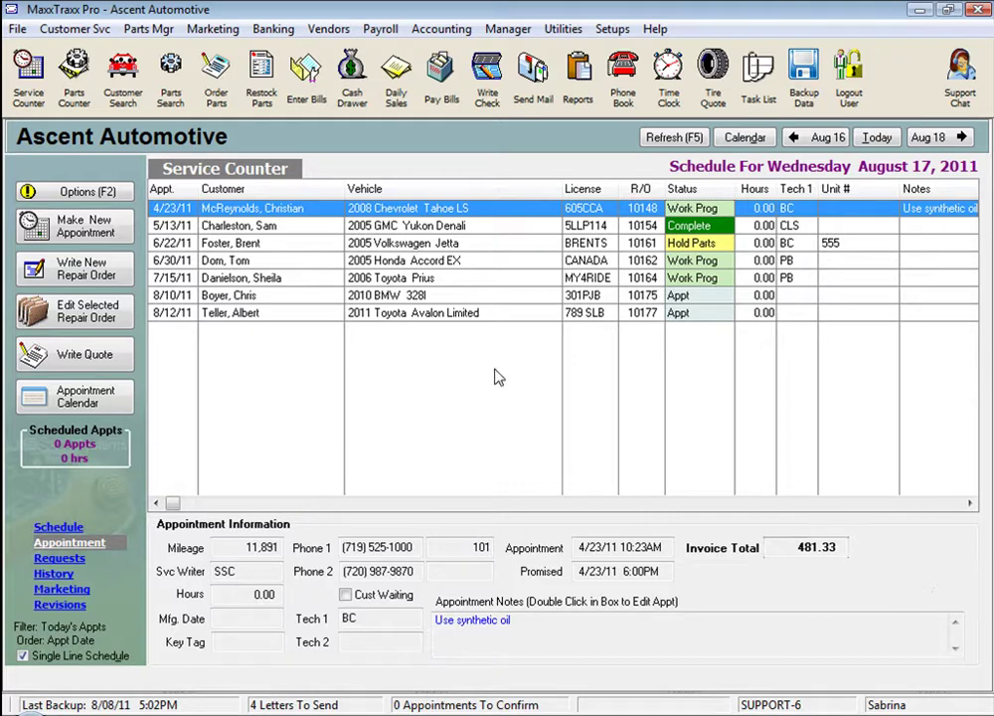
# - Open the Timing Belt (06B 109 119A) part record on its Price page showing Price A 90.00
pyautogui.click(172, 96)
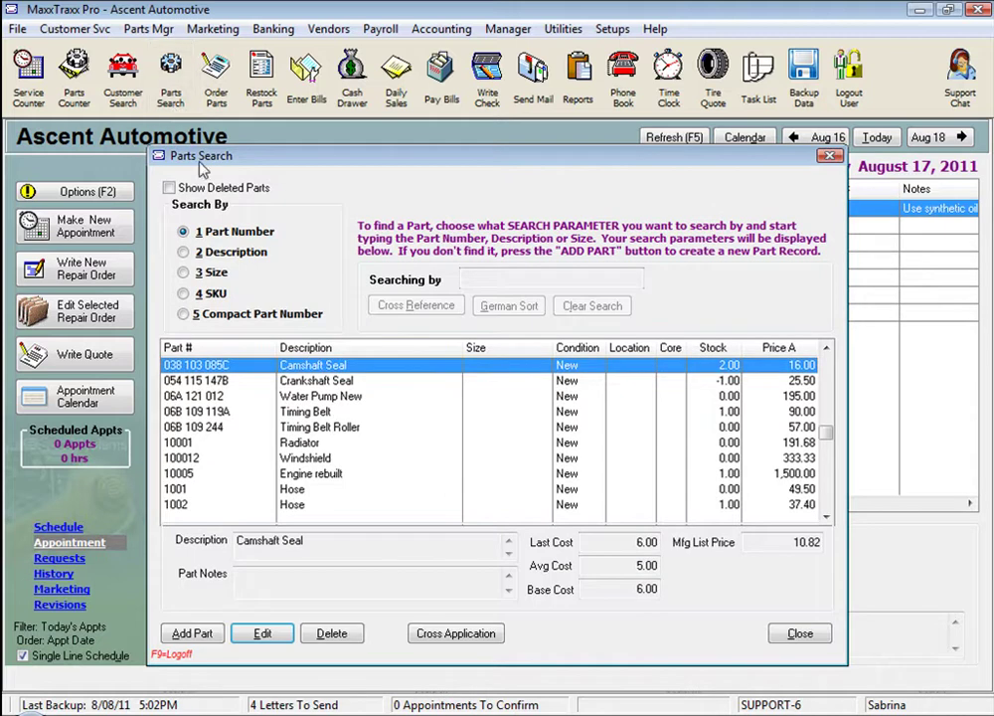
pyautogui.click(320, 416)
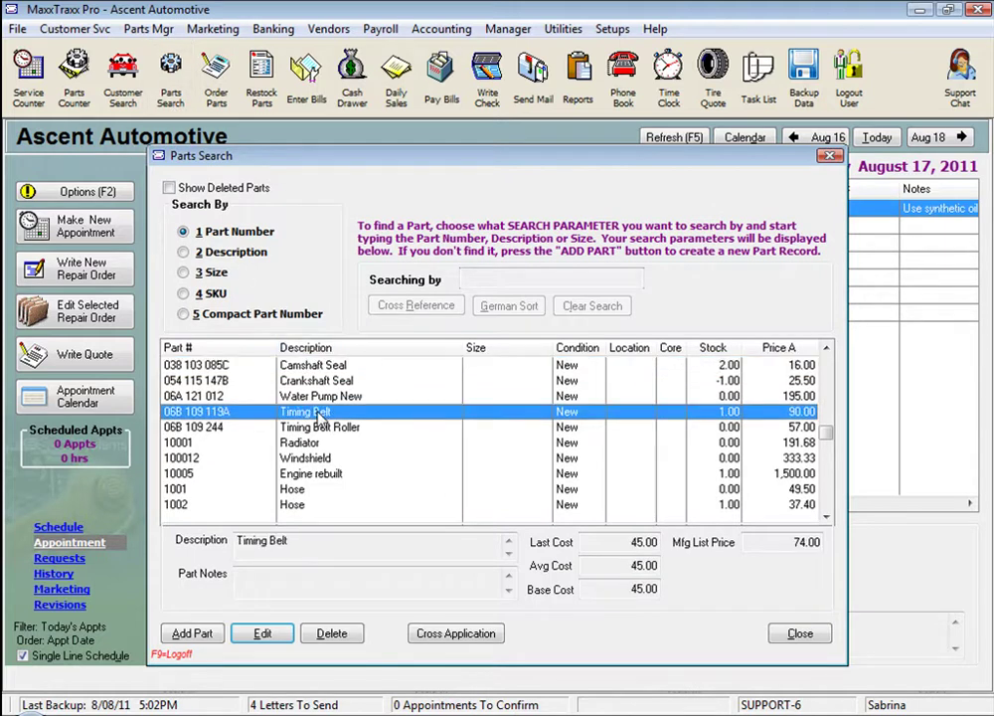
pyautogui.doubleClick(320, 416)
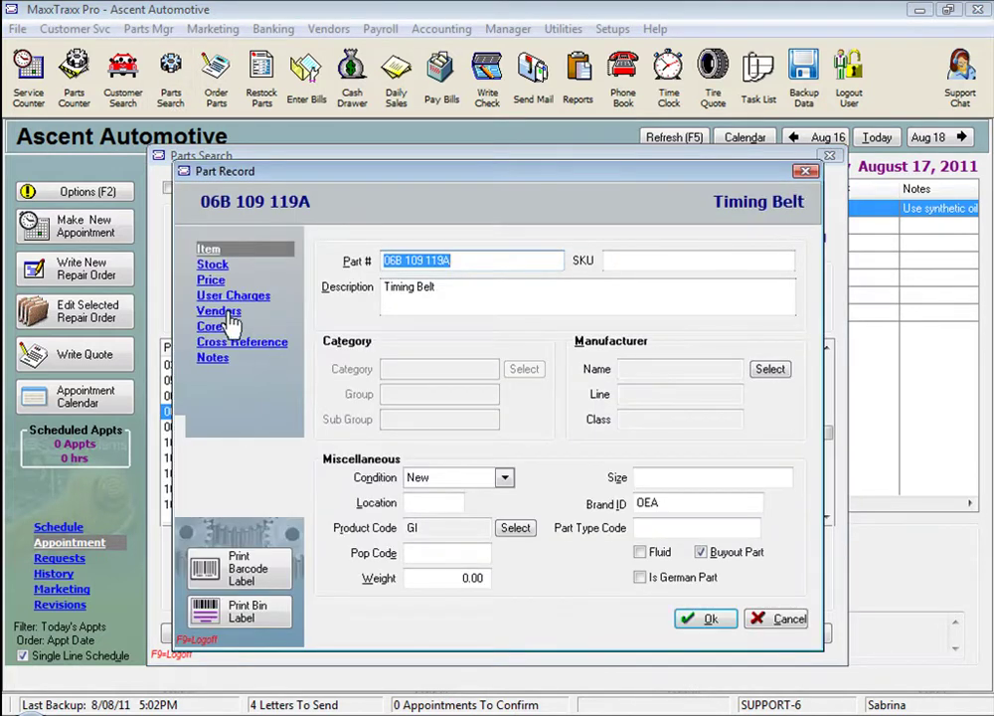
pyautogui.click(212, 281)
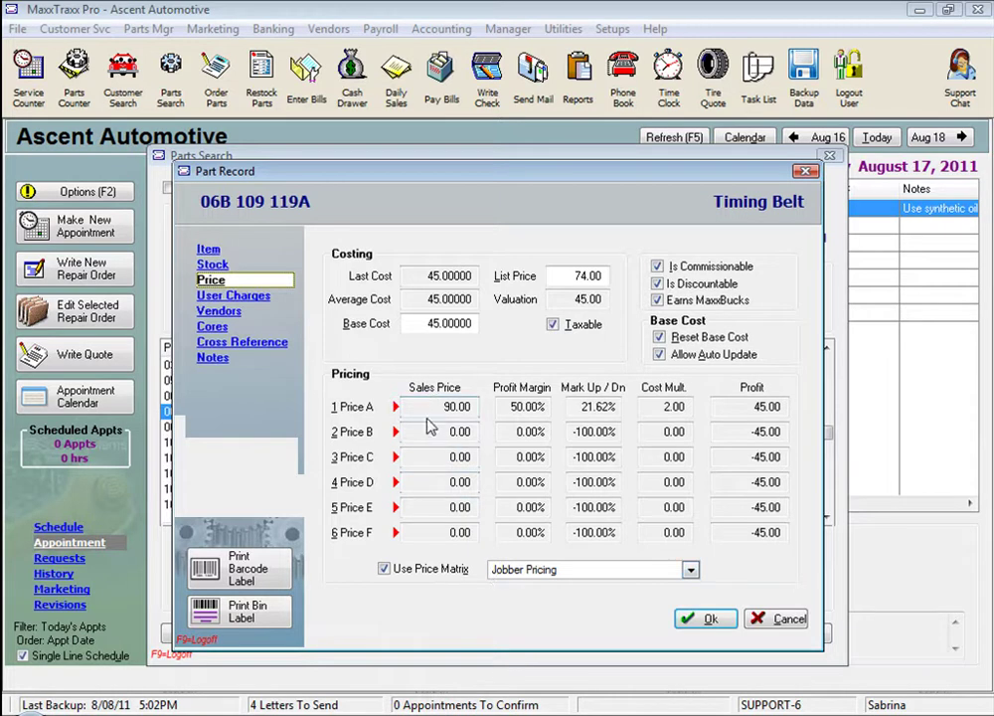
# - Inspect the Timing Belt's base cost, list price and Price A profit margin
pyautogui.click(415, 326)
pyautogui.doubleClick(449, 323)
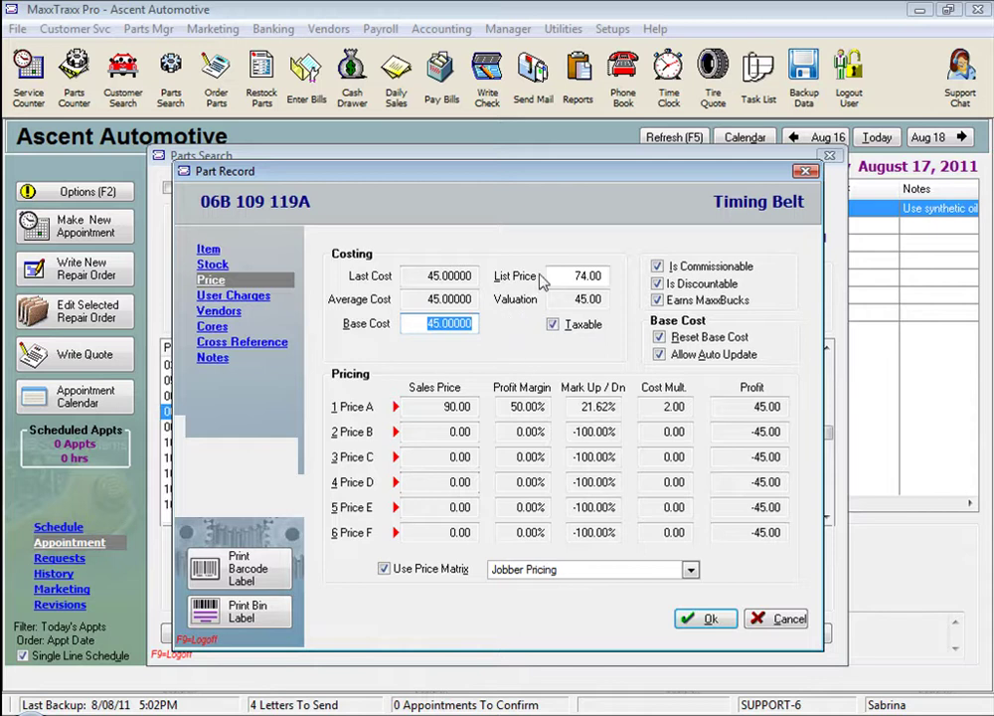
pyautogui.doubleClick(596, 276)
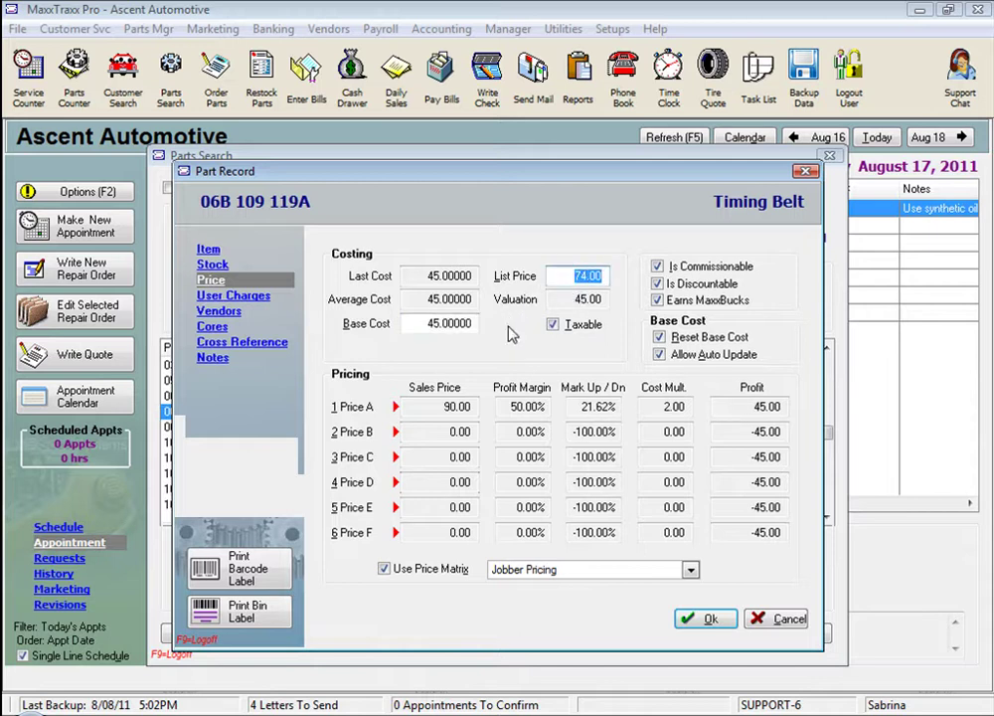
pyautogui.doubleClick(414, 326)
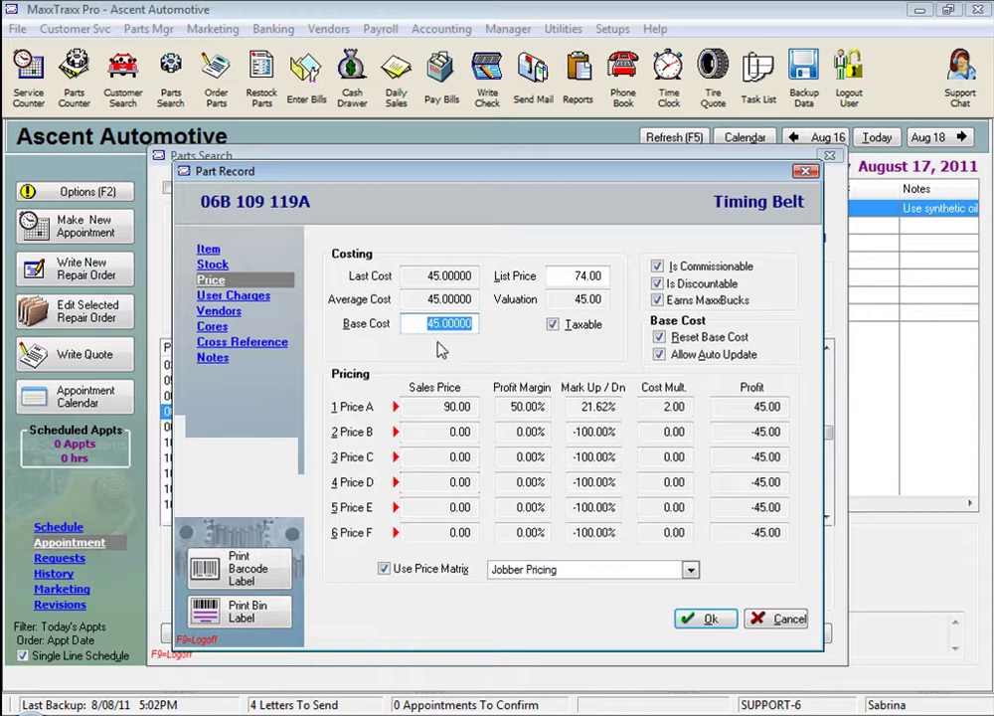
pyautogui.click(499, 407)
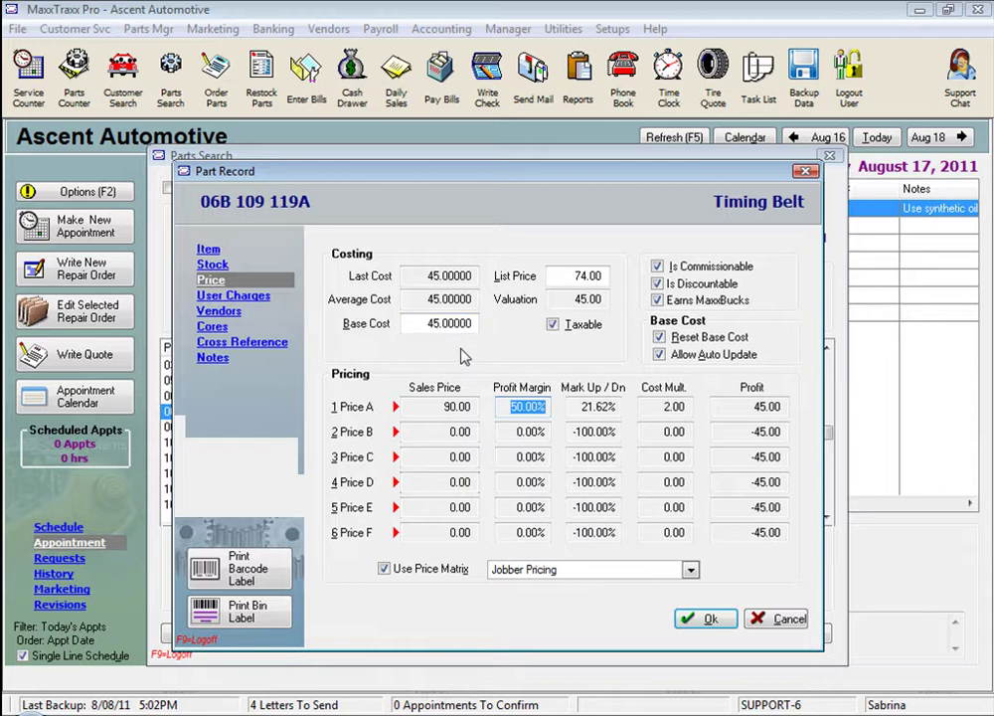
# - Change the base cost to 5 and check Price A's recalculated profit margin
pyautogui.click(409, 323)
pyautogui.write('5')
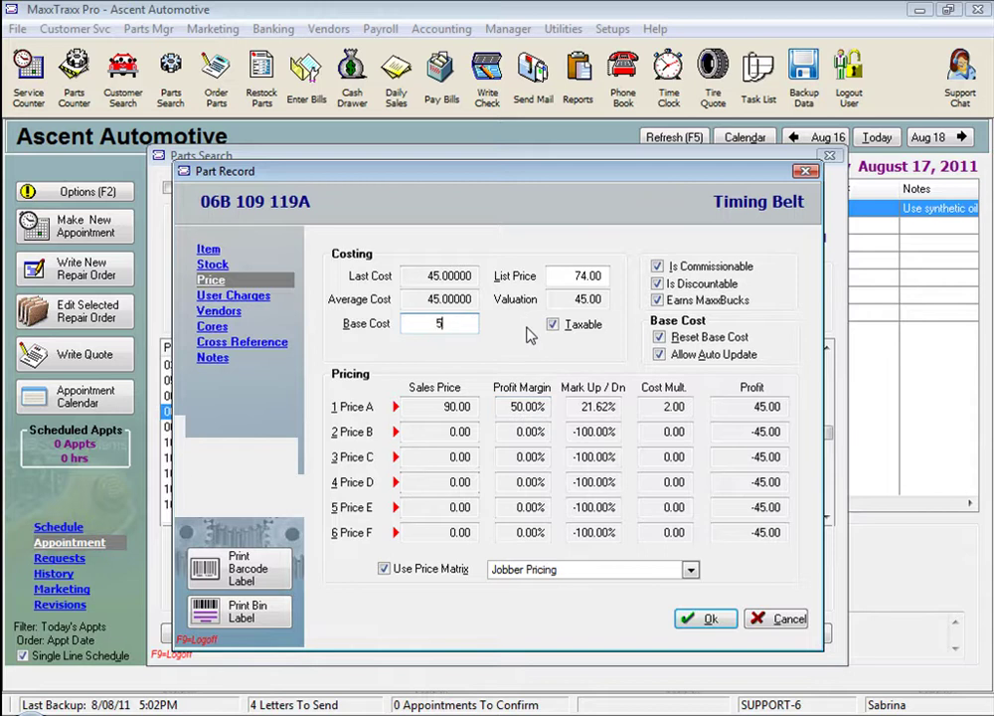
pyautogui.press('Tab')
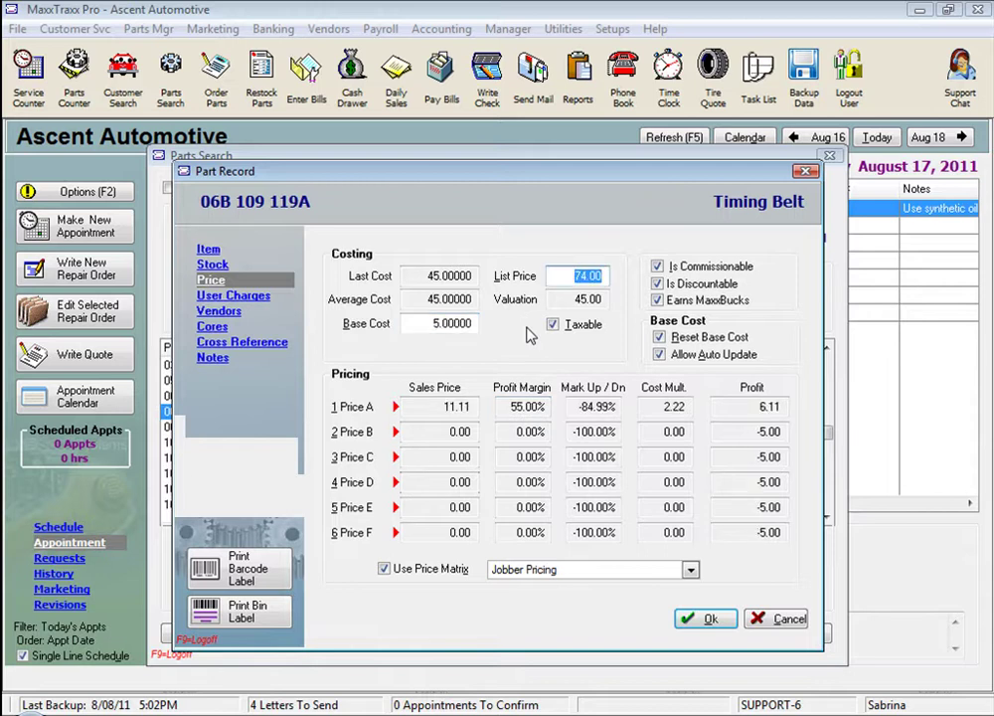
pyautogui.click(547, 406)
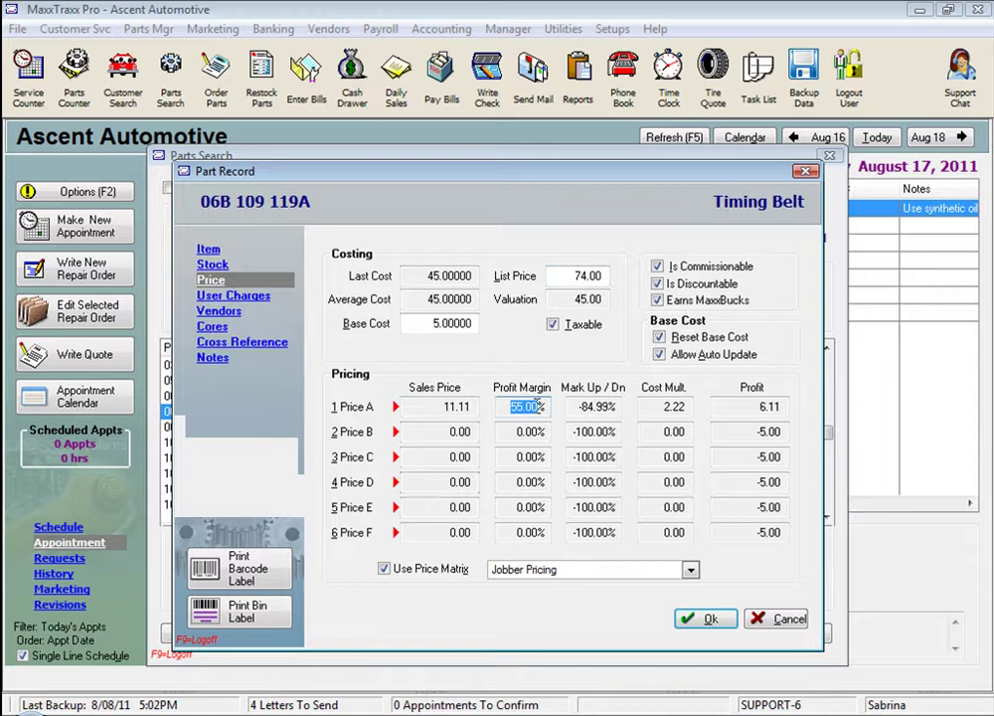
# - Set the base cost to 100, giving Price A 166.67 at a 40.00% margin
pyautogui.click(410, 323)
pyautogui.write('100')
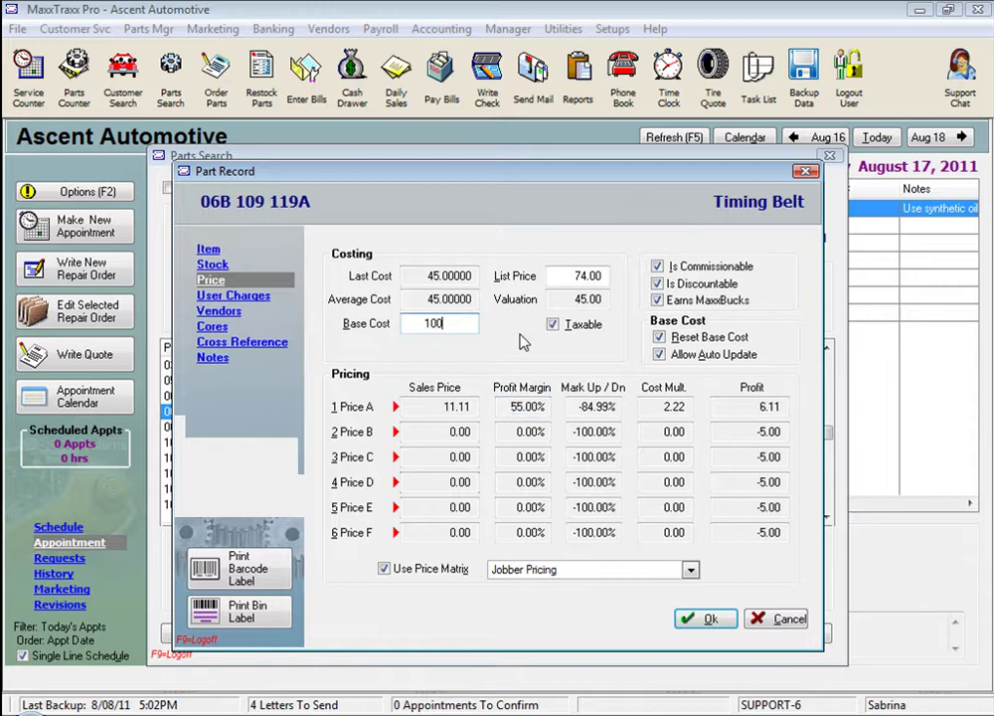
pyautogui.press('Tab')
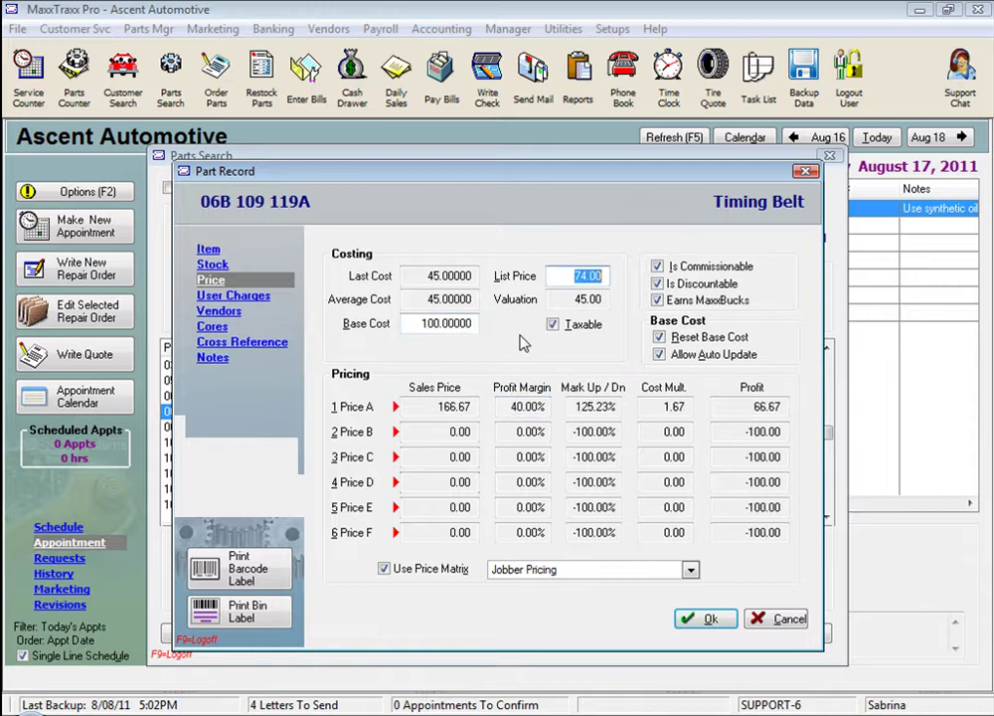
pyautogui.click(502, 407)
pyautogui.moveTo(502, 406); pyautogui.dragTo(560, 419)
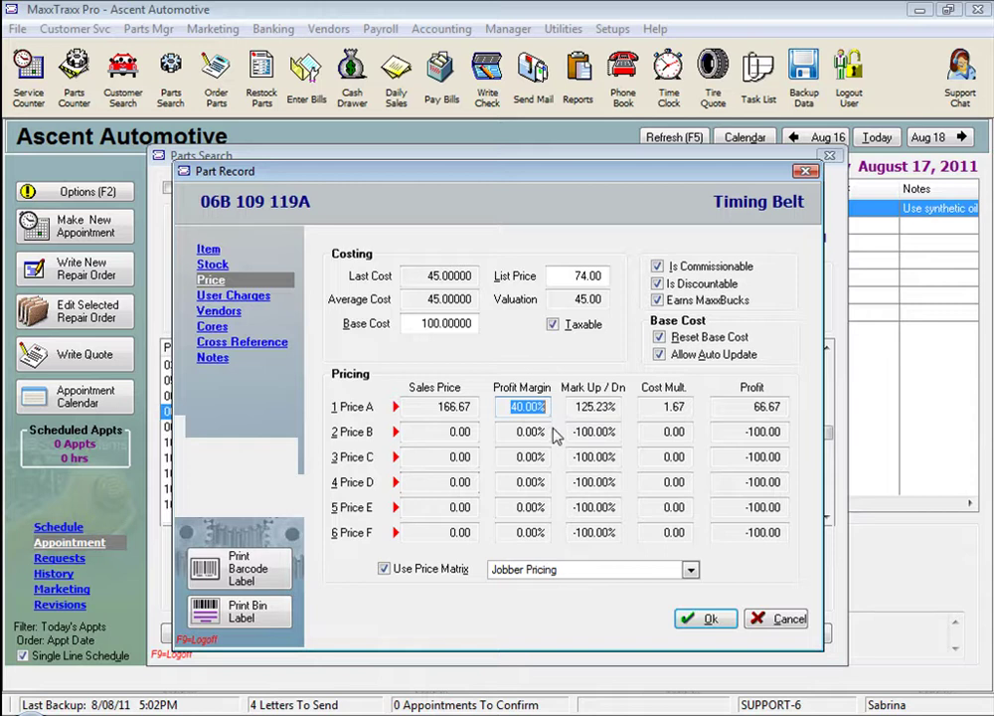
pyautogui.click(690, 571)
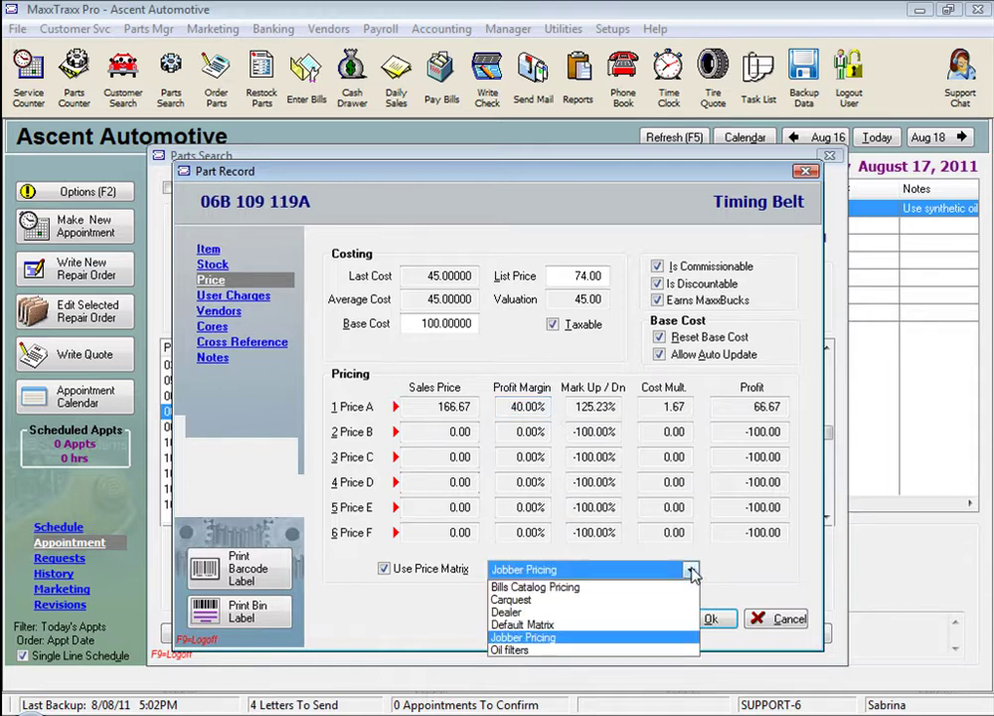
# - Try the Dealer matrix with a 45.00 base cost, then return the Timing Belt to Jobber Pricing
pyautogui.click(511, 612)
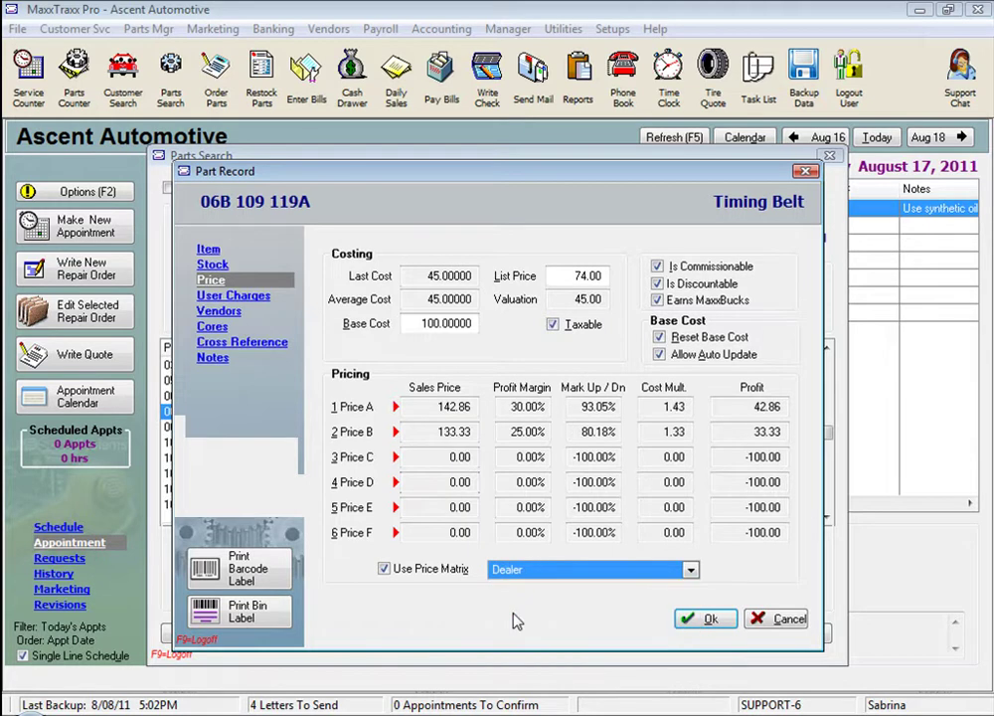
pyautogui.click(526, 407)
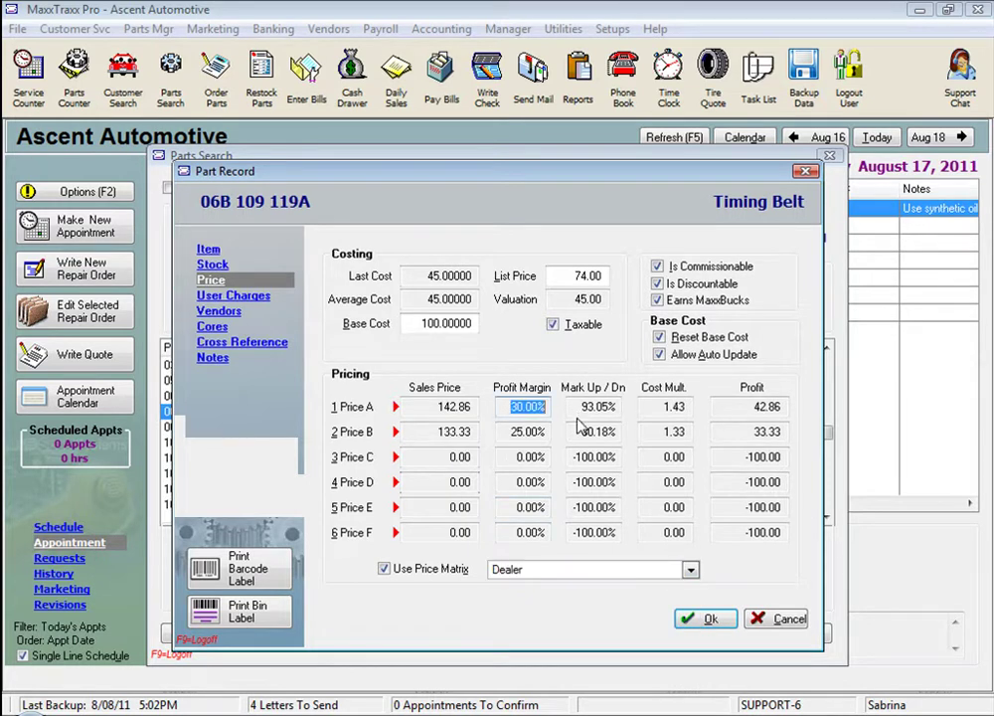
pyautogui.click(443, 323)
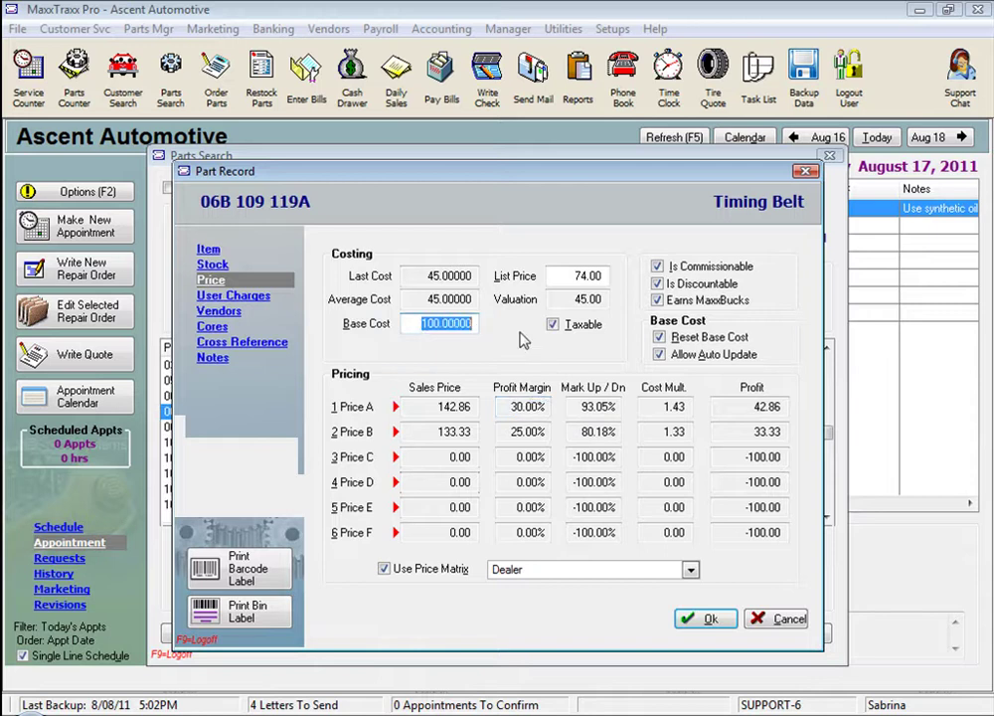
pyautogui.write('45')
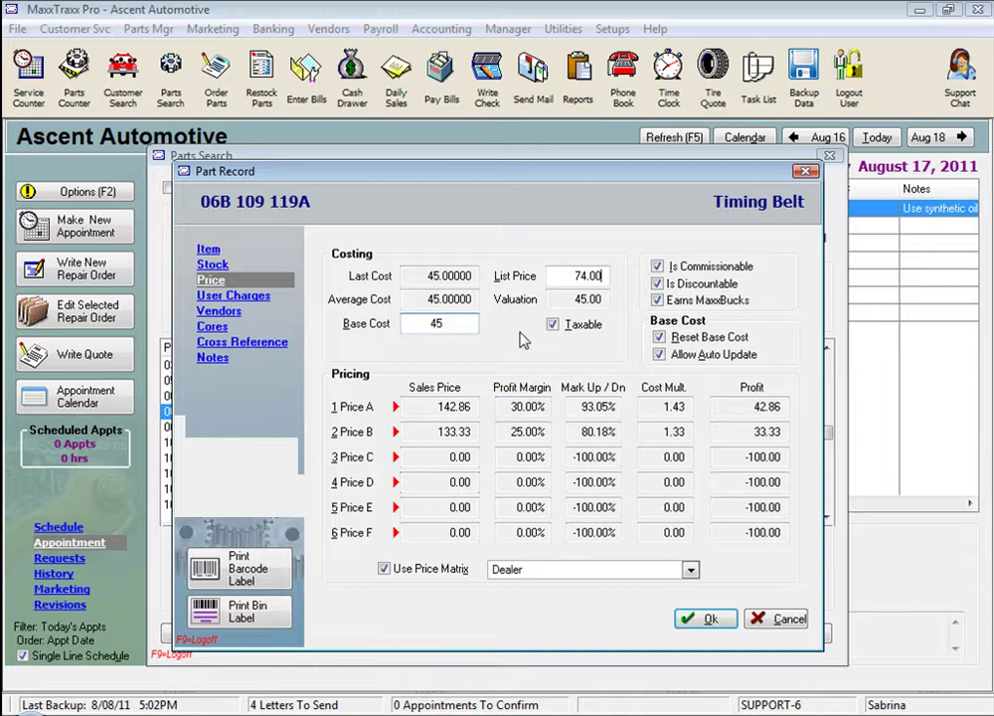
pyautogui.press('Tab')
pyautogui.click(517, 403)
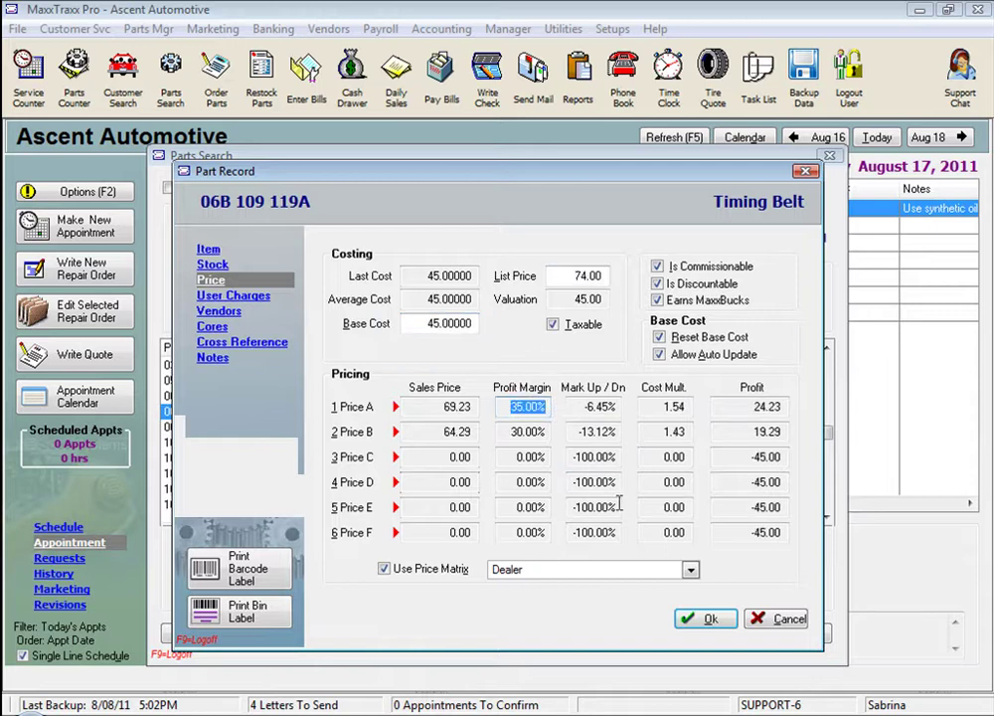
pyautogui.click(691, 569)
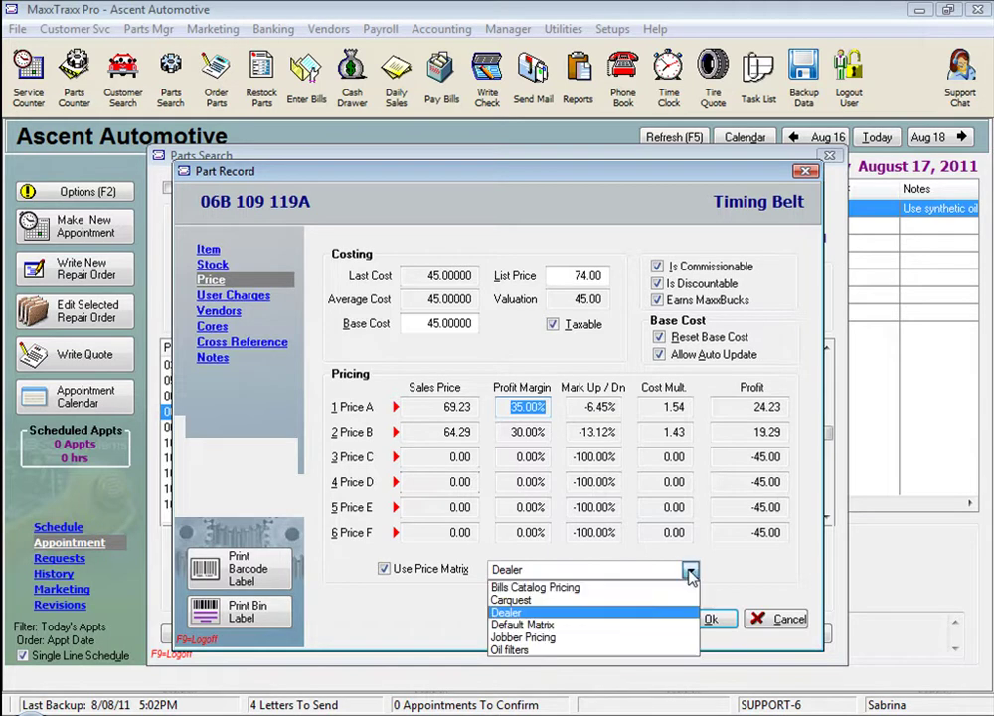
pyautogui.click(557, 639)
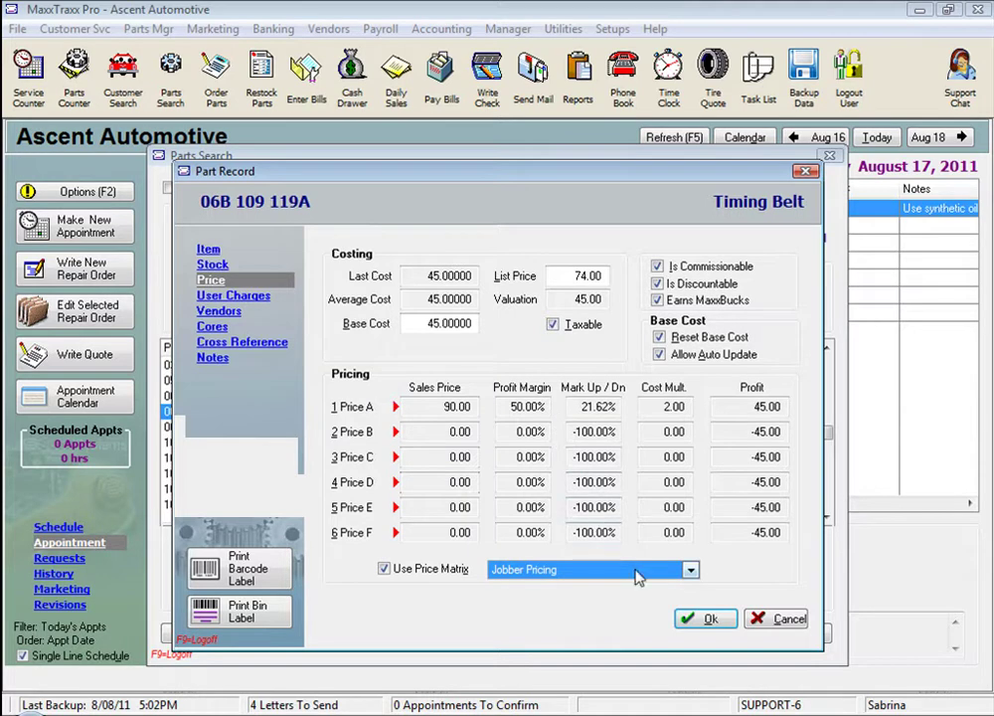
# - Close the parts windows and open RO 10148's Door Handle sale detail, keeping the Dealer matrix
pyautogui.click(705, 621)
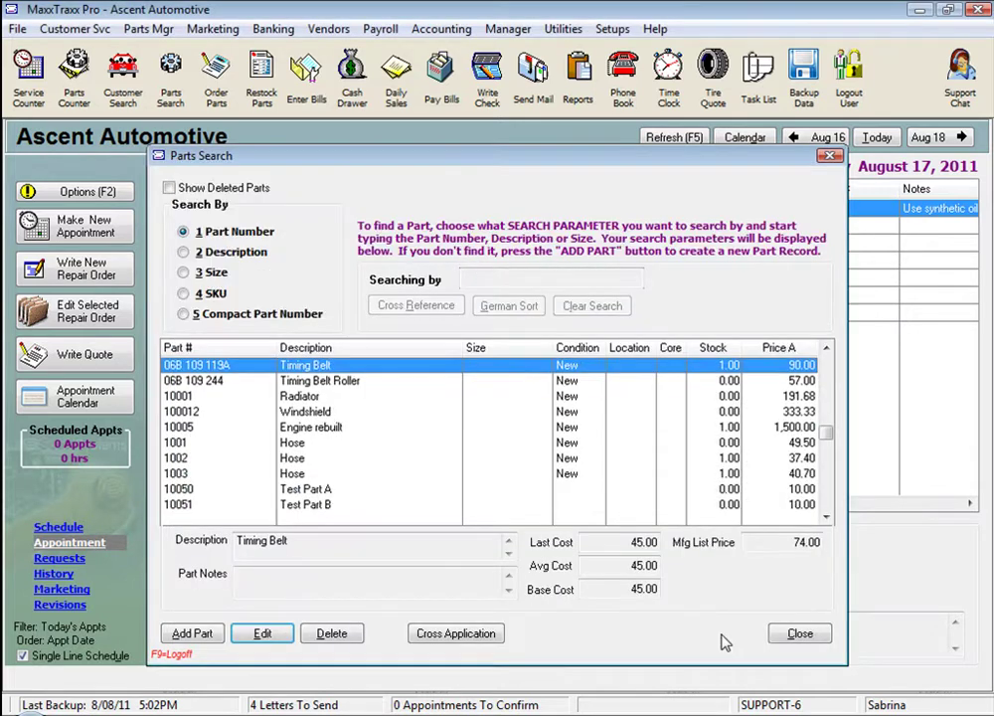
pyautogui.click(800, 634)
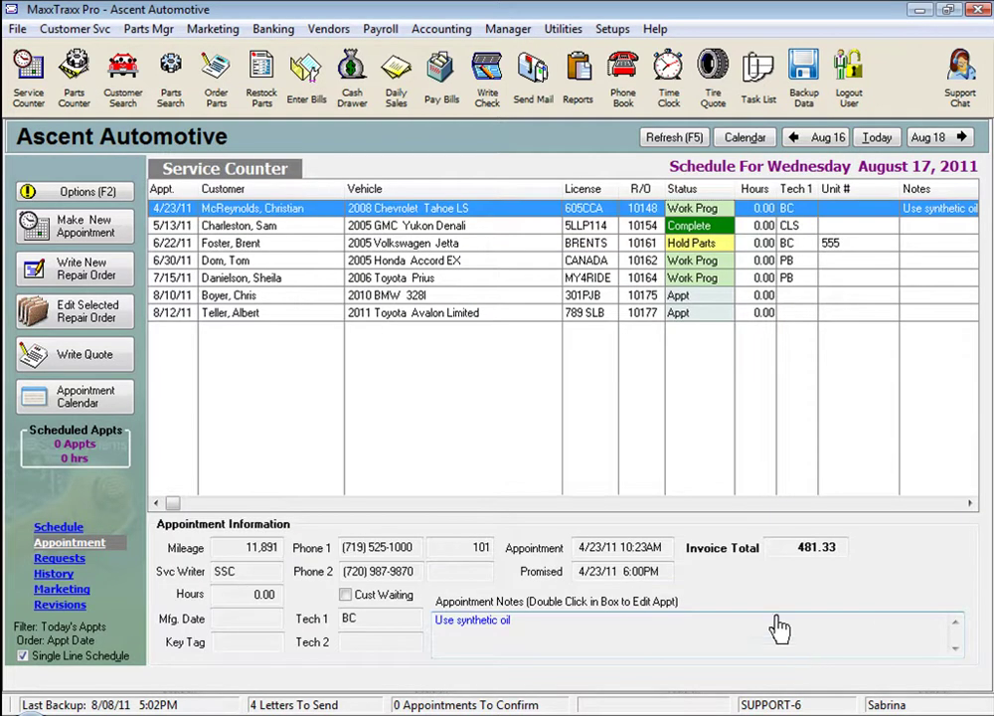
pyautogui.doubleClick(517, 209)
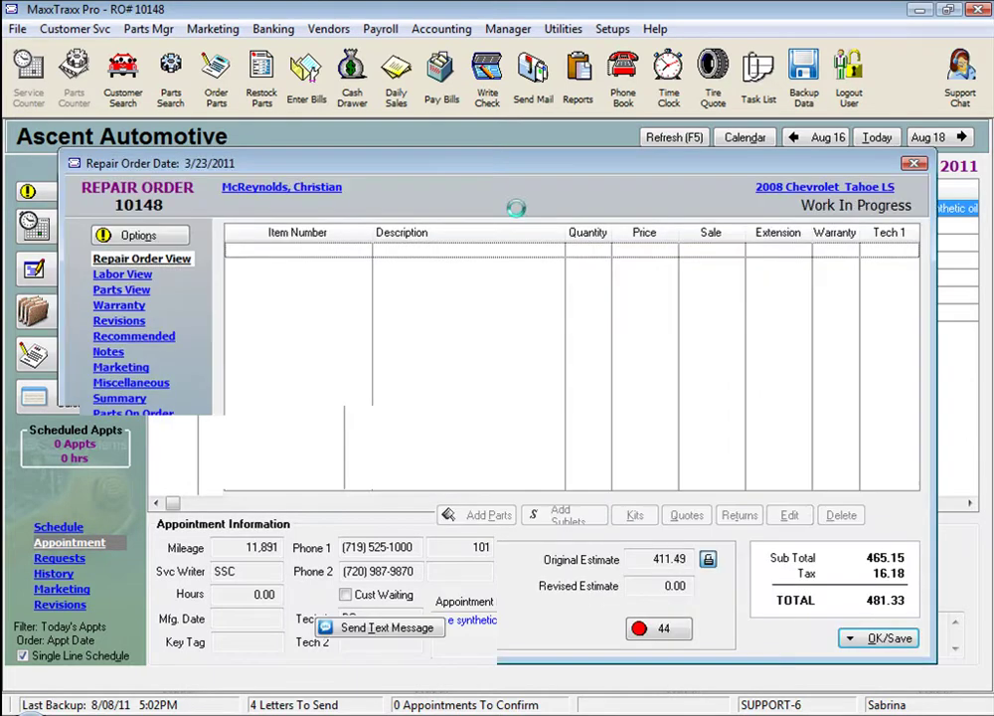
pyautogui.doubleClick(417, 389)
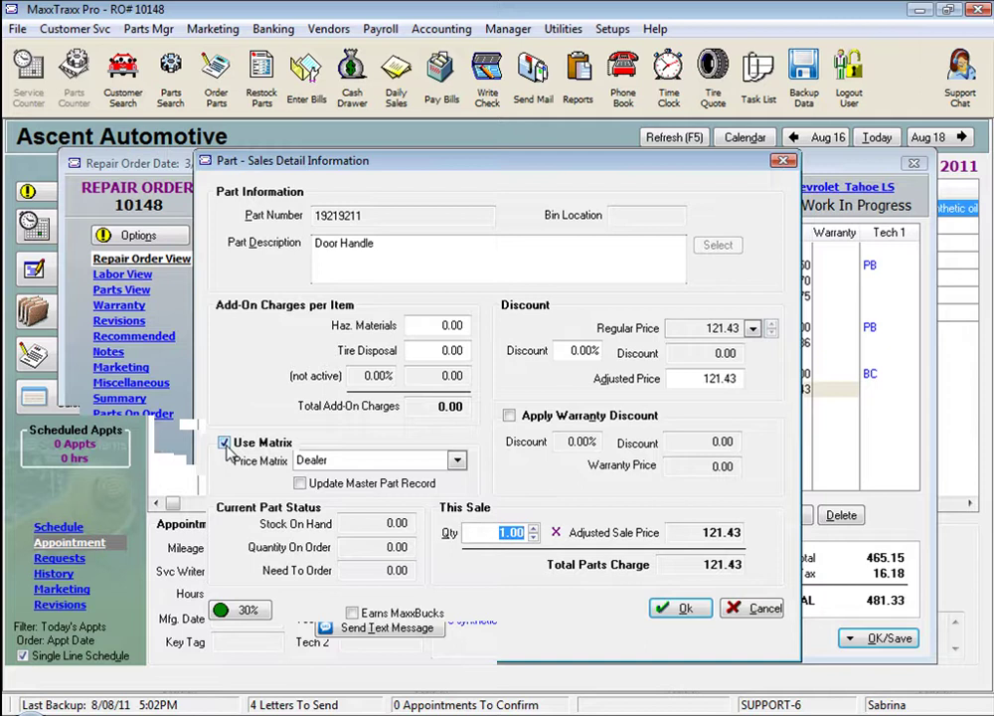
pyautogui.click(457, 461)
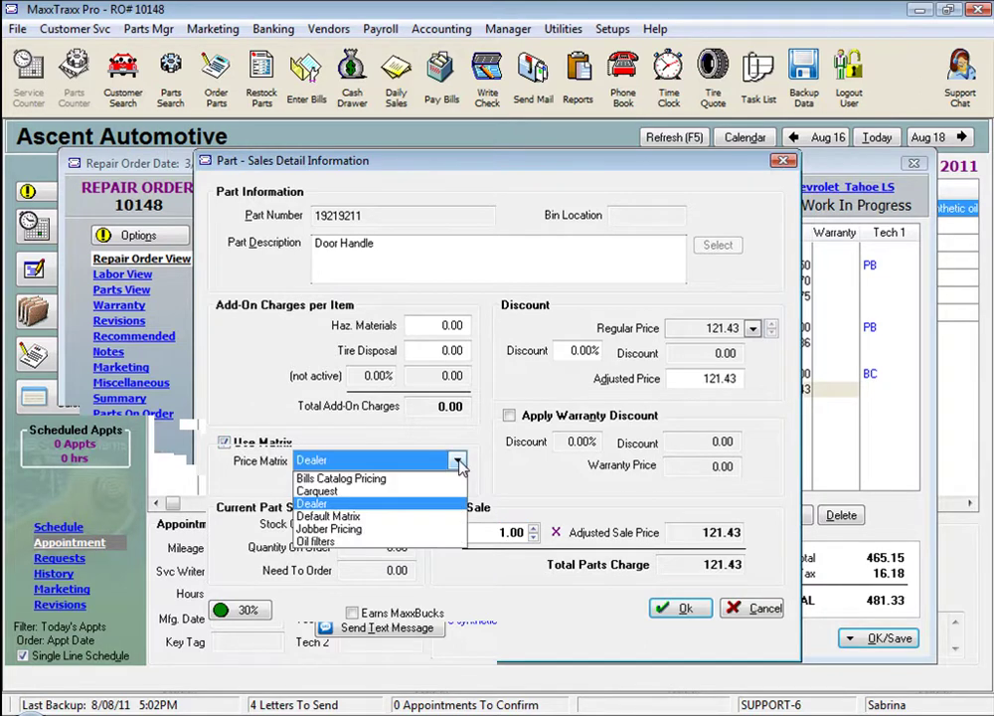
pyautogui.click(422, 503)
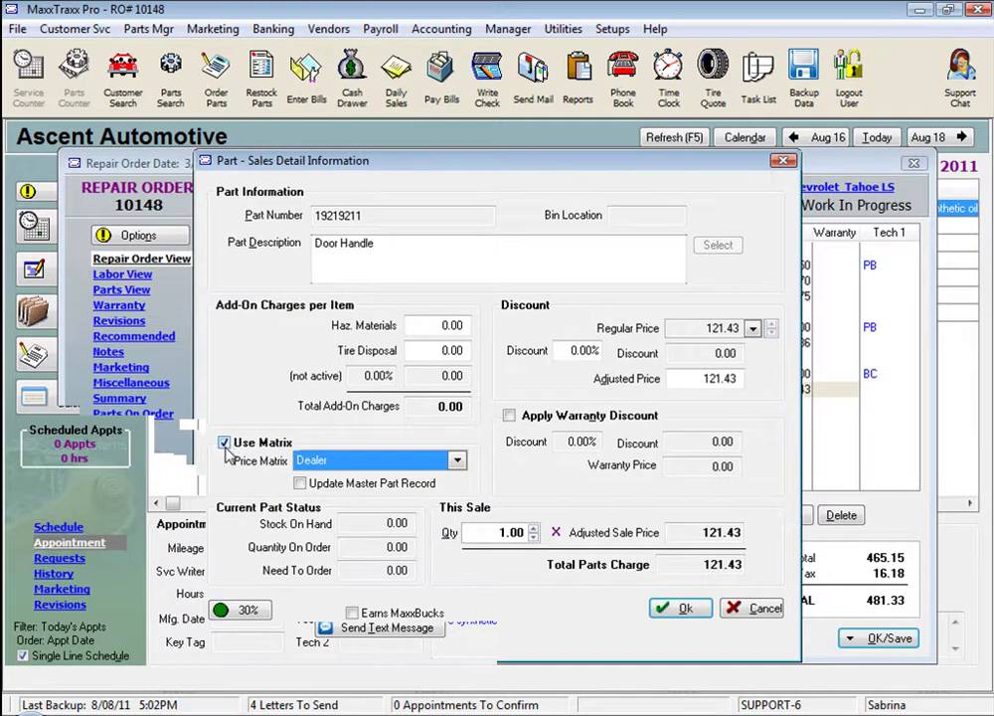
pyautogui.click(701, 328)
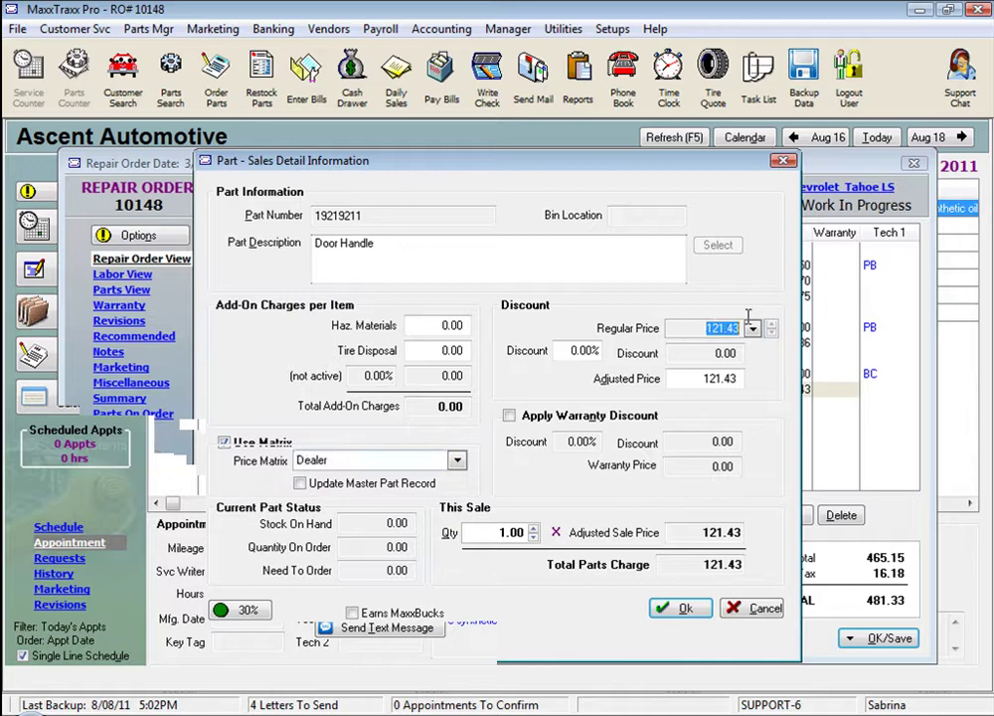
# - Turn off Use Matrix for the Door Handle and step its regular price up from 121.43
pyautogui.click(225, 444)
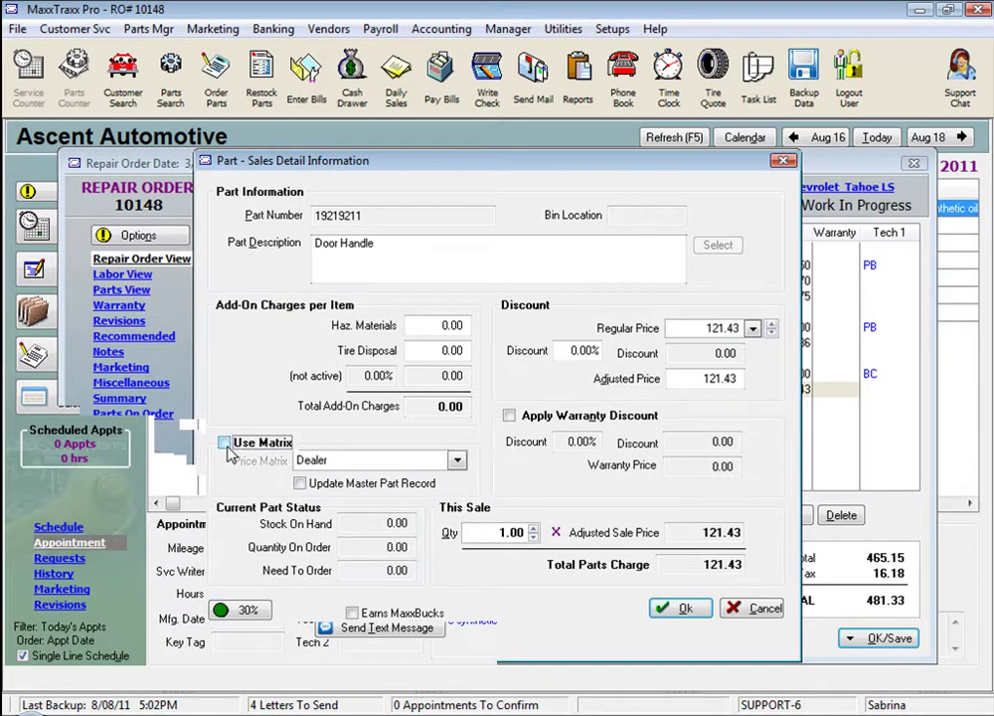
pyautogui.doubleClick(702, 328)
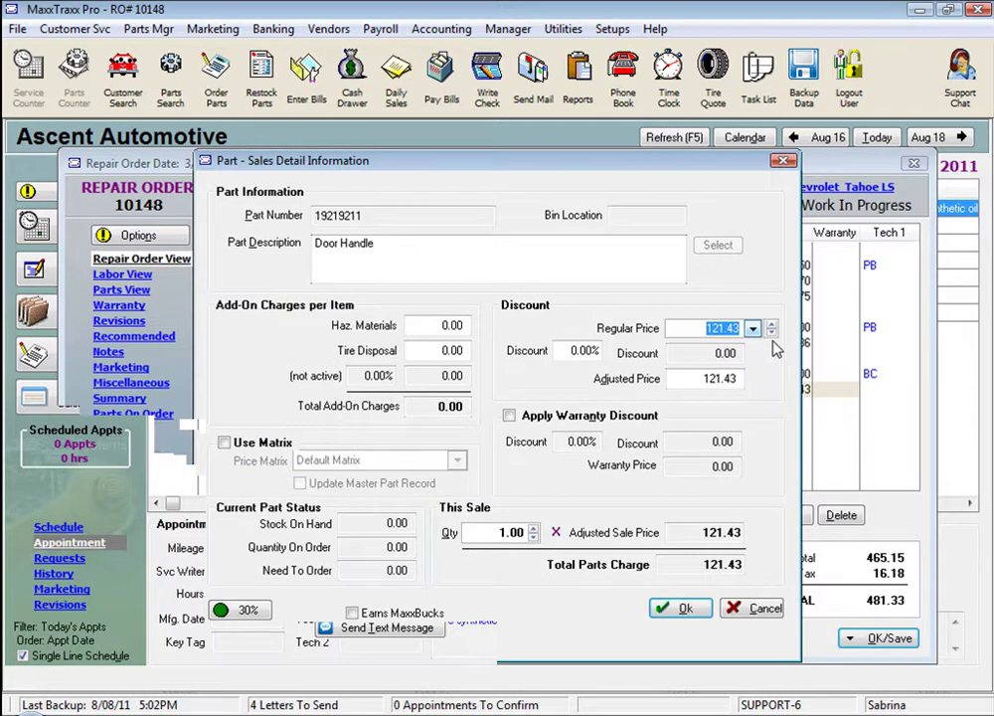
pyautogui.click(773, 326)
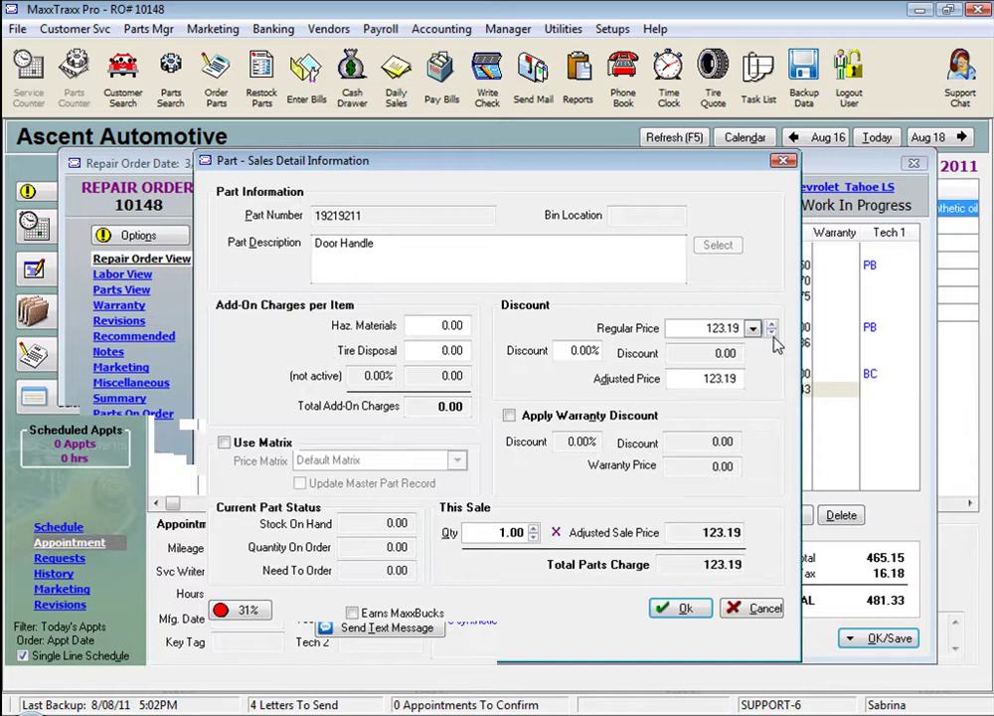
pyautogui.click(773, 336)
pyautogui.click(774, 336)
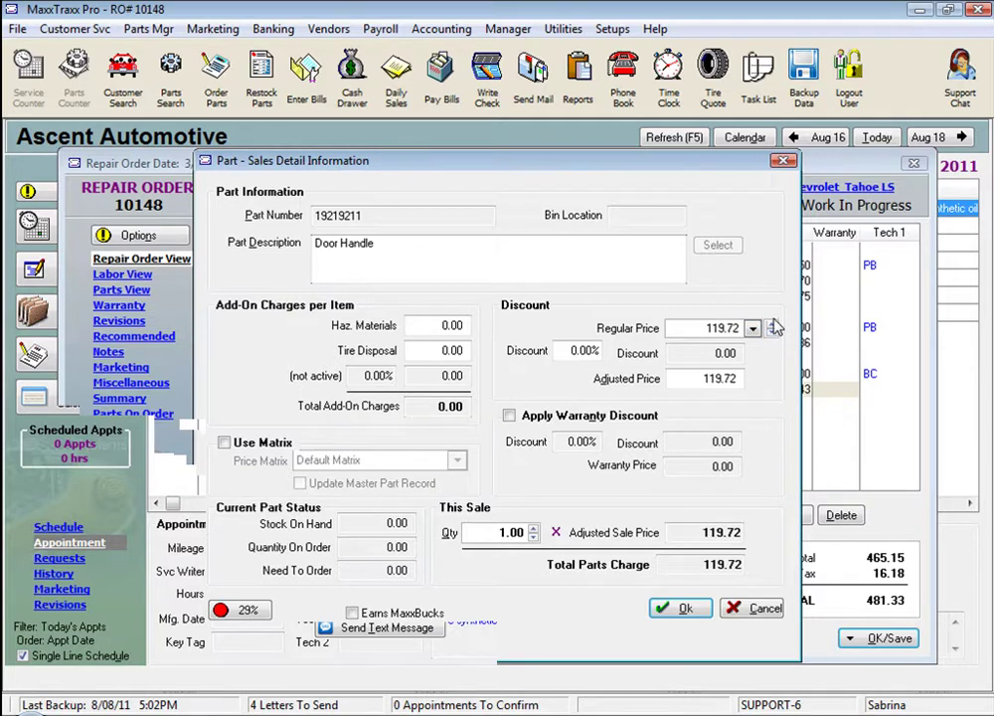
pyautogui.click(772, 325)
pyautogui.click(772, 325)
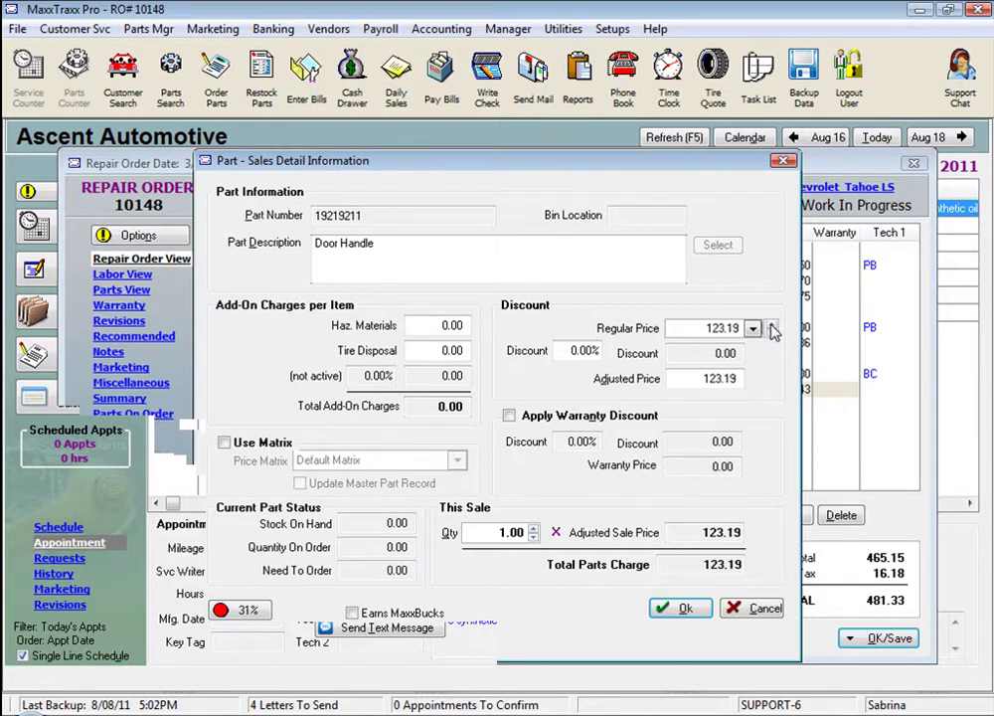
pyautogui.click(773, 334)
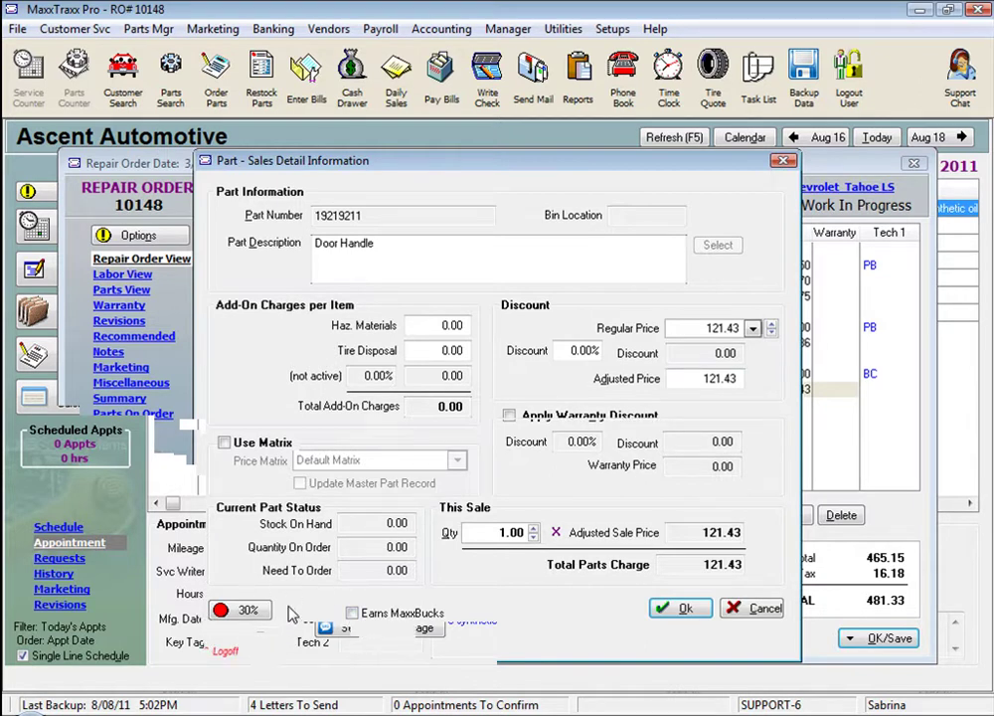
pyautogui.click(772, 325)
pyautogui.click(772, 326)
pyautogui.click(773, 326)
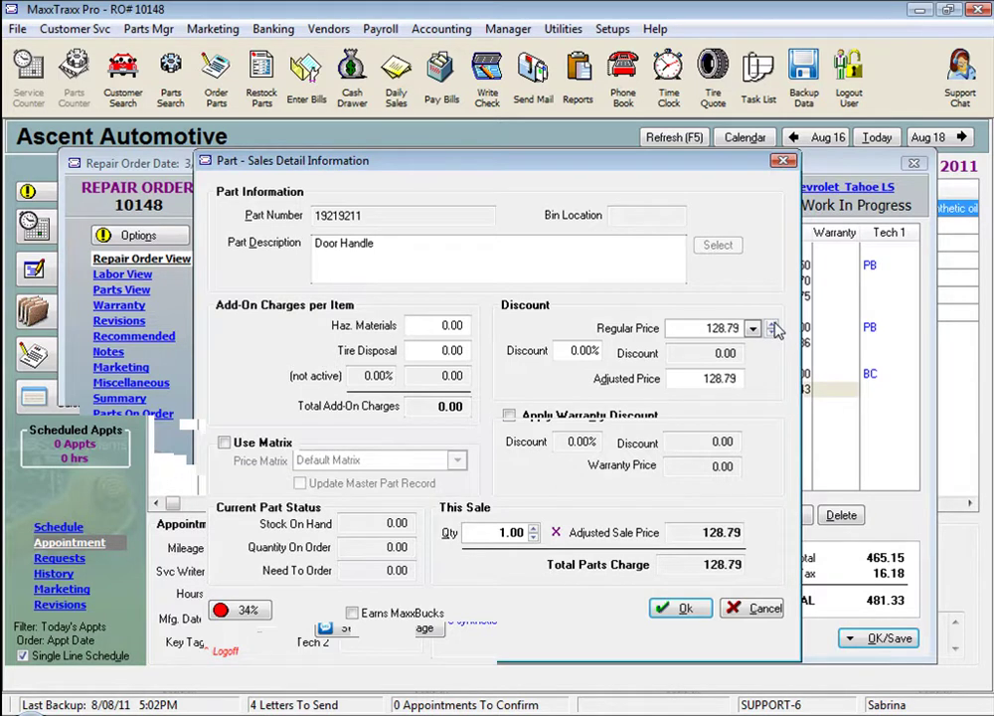
pyautogui.click(773, 326)
pyautogui.click(772, 326)
# - Re-enable Use Matrix and price the Door Handle at the Price B level of 113.33
pyautogui.click(772, 326)
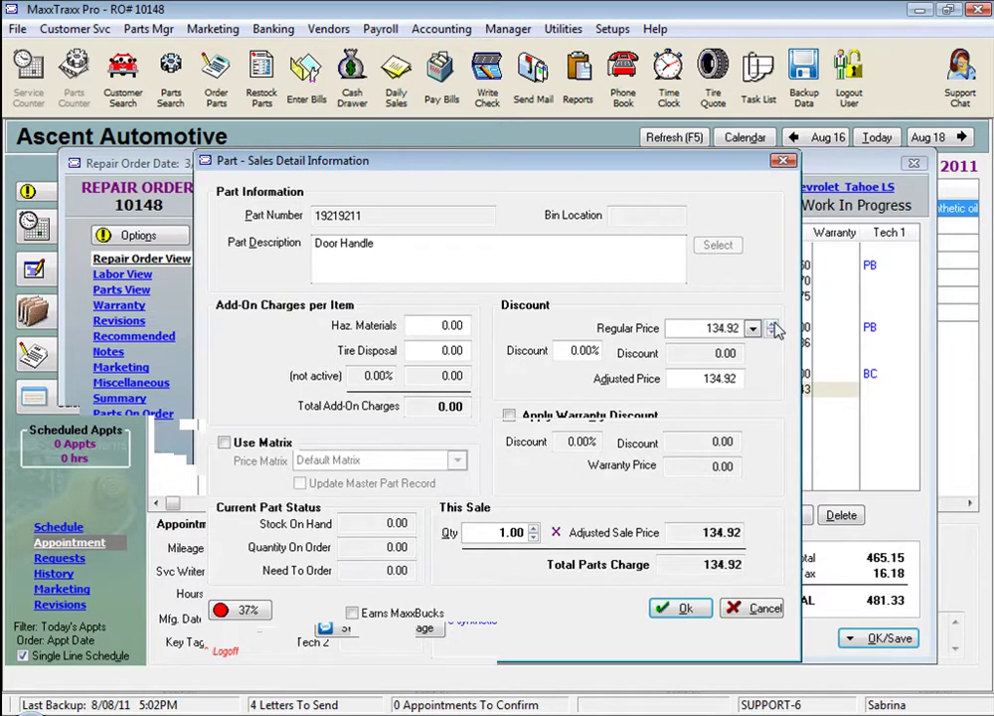
pyautogui.click(224, 441)
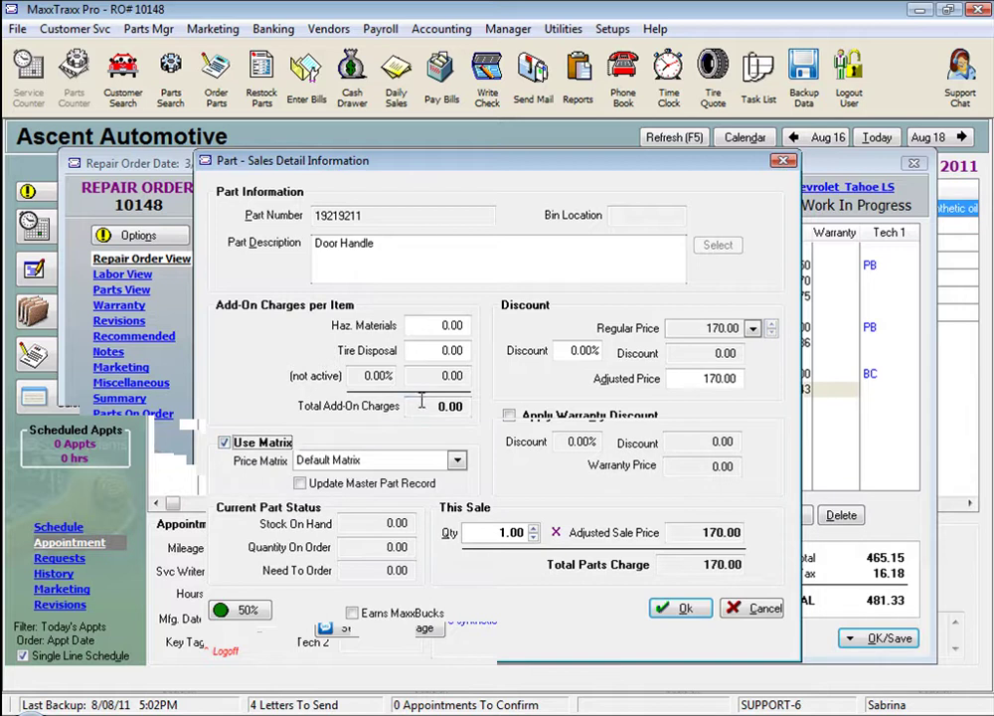
pyautogui.click(753, 329)
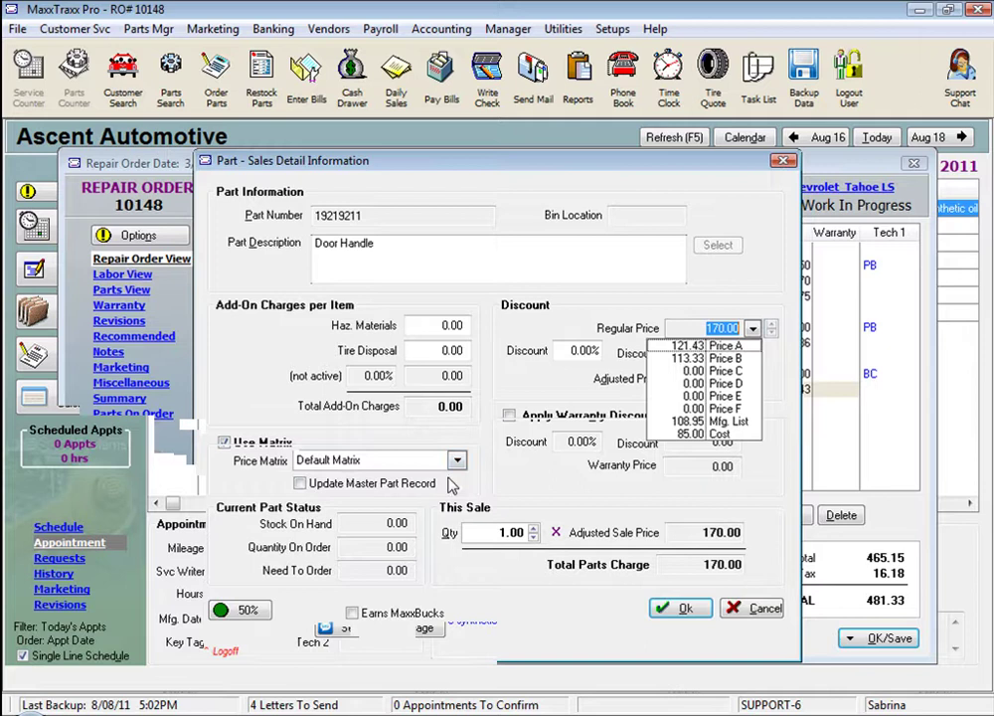
pyautogui.click(692, 359)
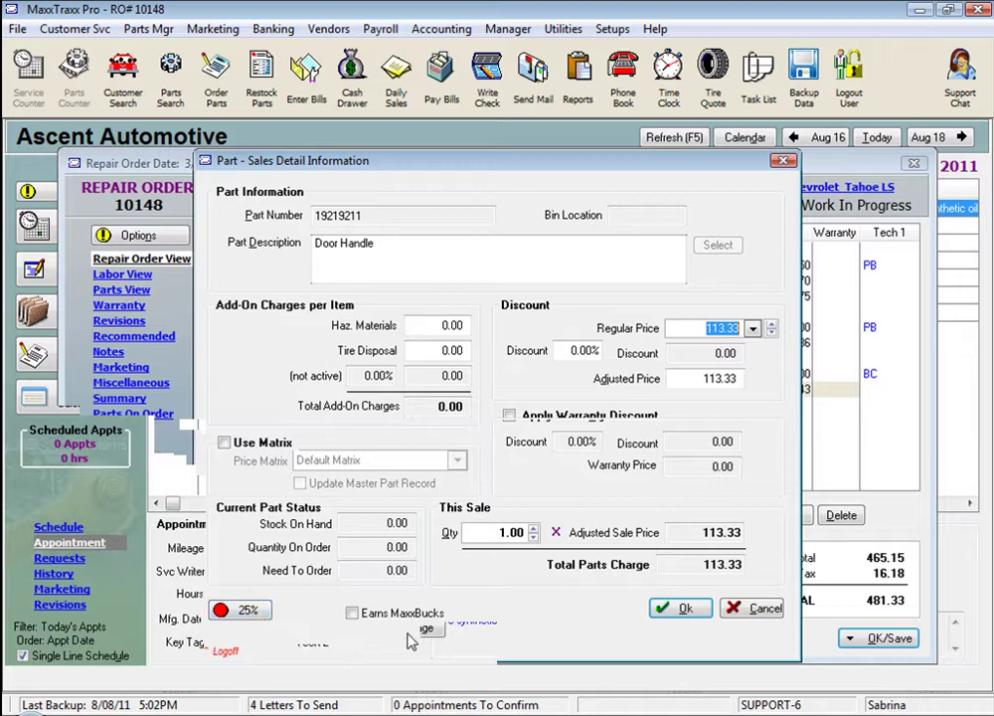
# - Discard the part price changes and save repair order 10148 without printing
pyautogui.click(686, 607)
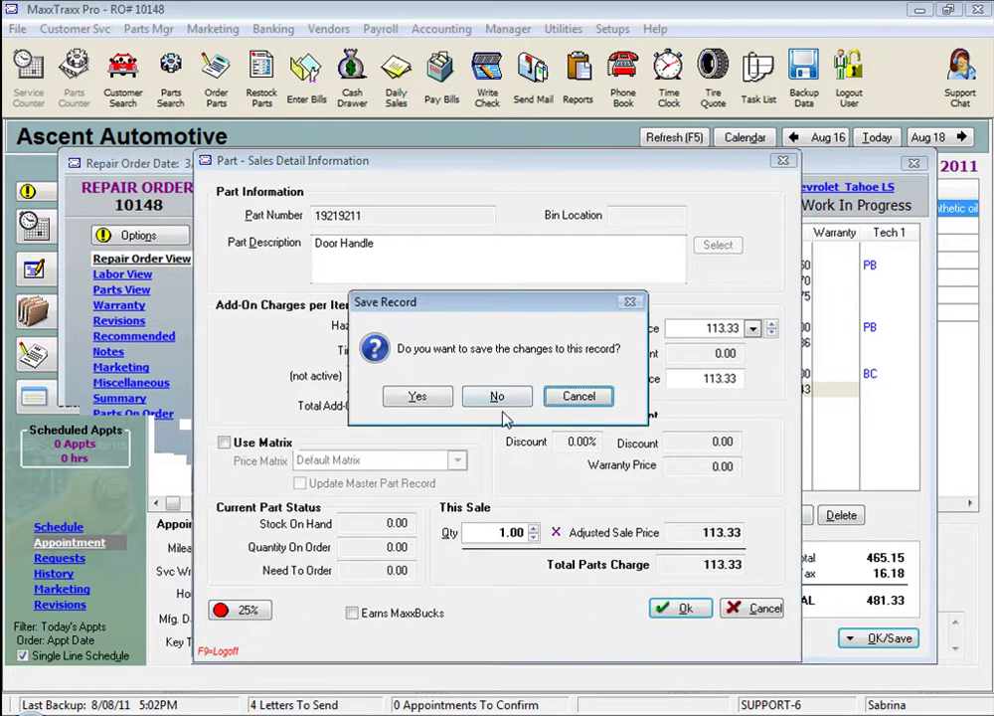
pyautogui.click(497, 396)
pyautogui.click(880, 644)
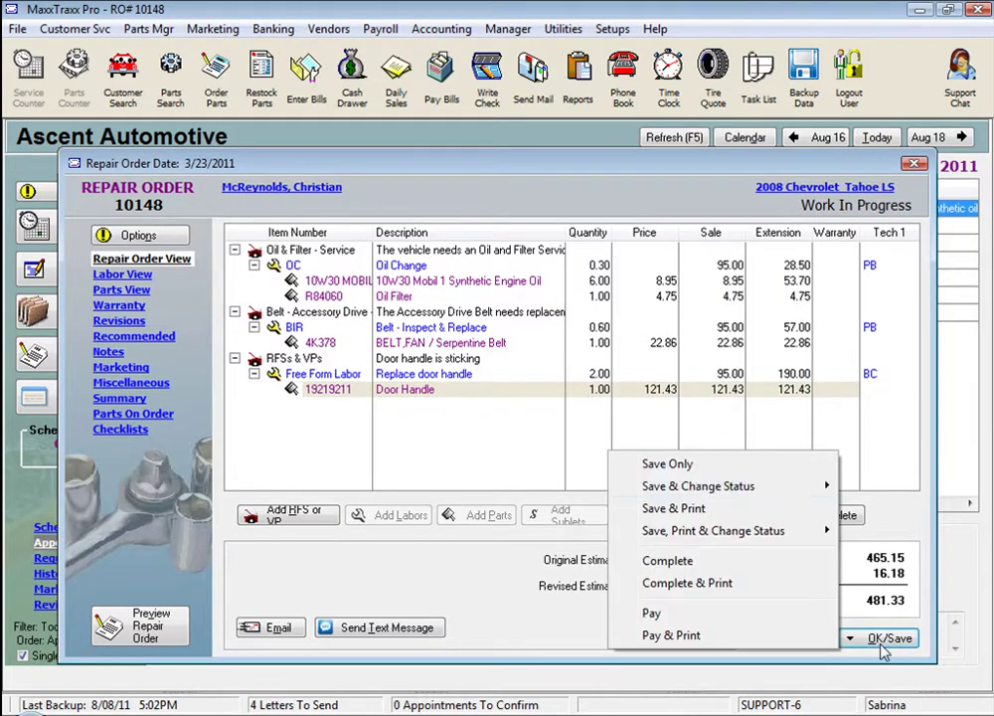
pyautogui.click(658, 461)
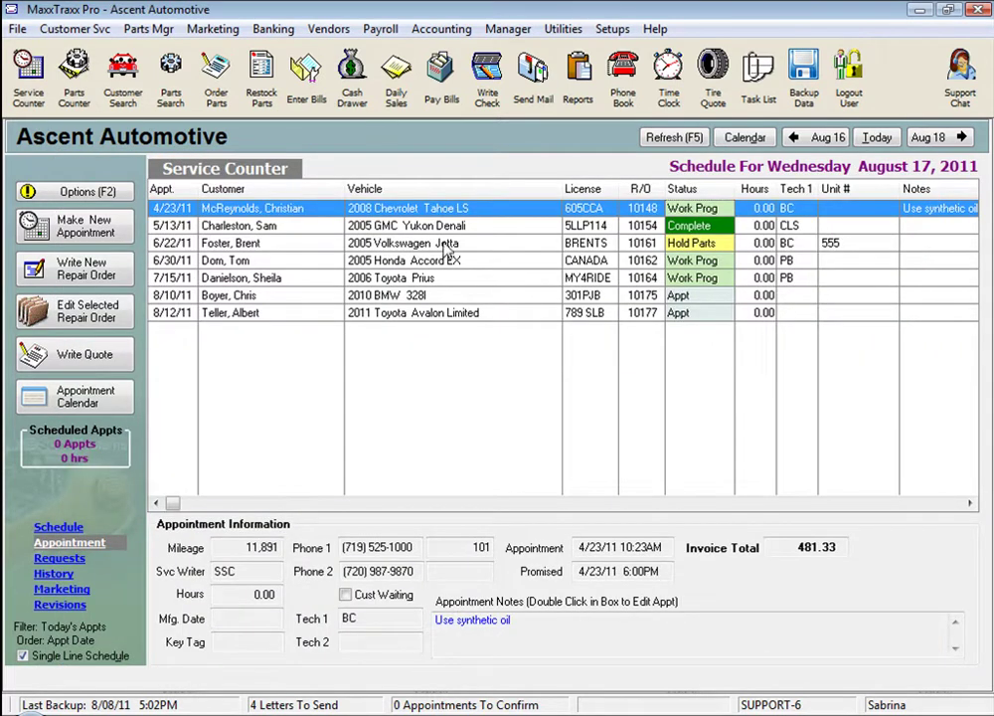
# - Find WorldPac in the accounts payable vendor list and review its Jobber Pricing catalog matrix
pyautogui.click(329, 29)
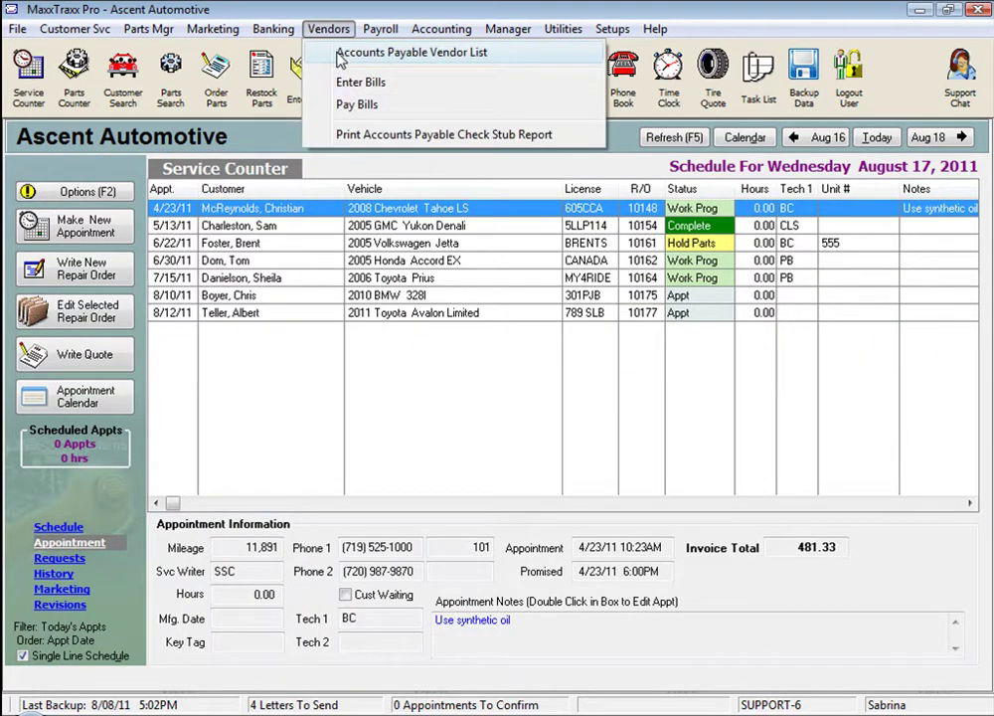
pyautogui.click(343, 52)
pyautogui.write('w')
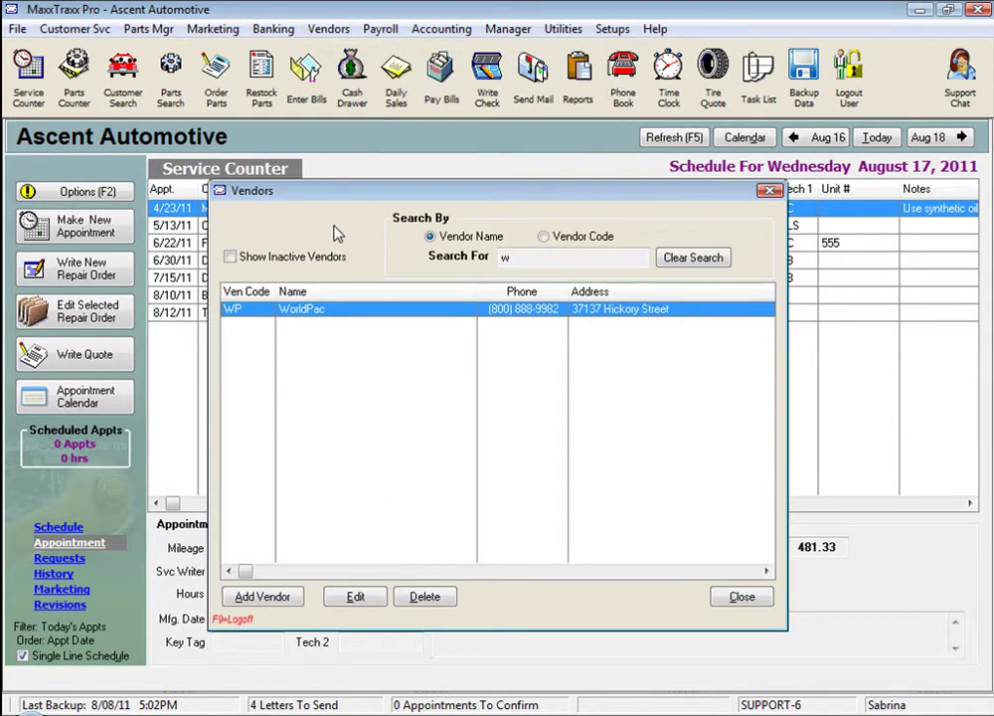
pyautogui.doubleClick(312, 310)
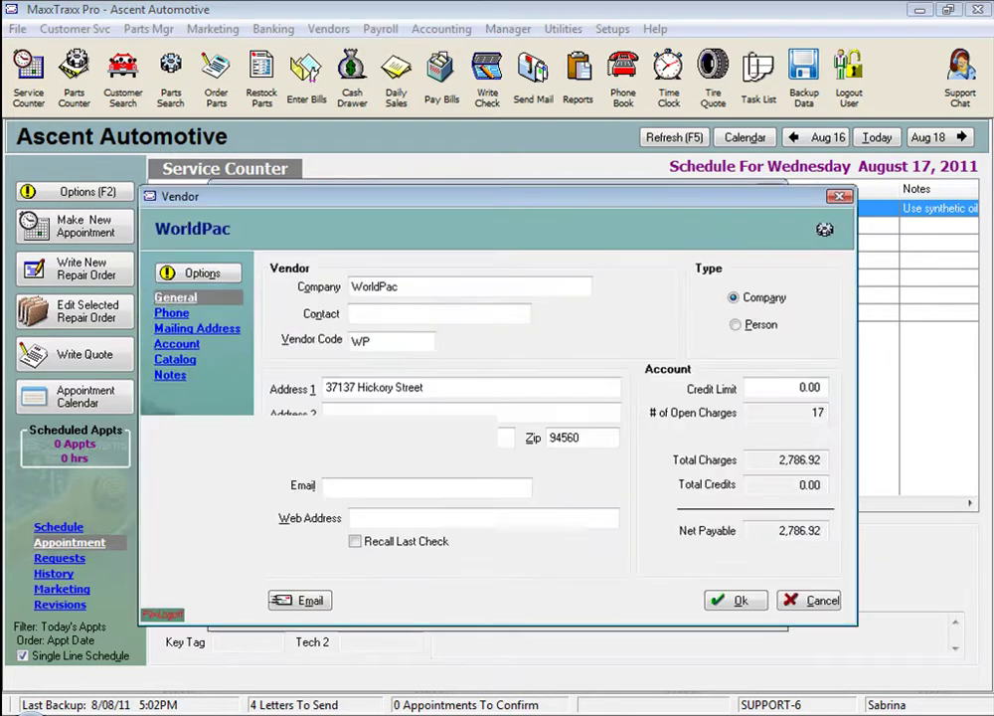
pyautogui.click(189, 363)
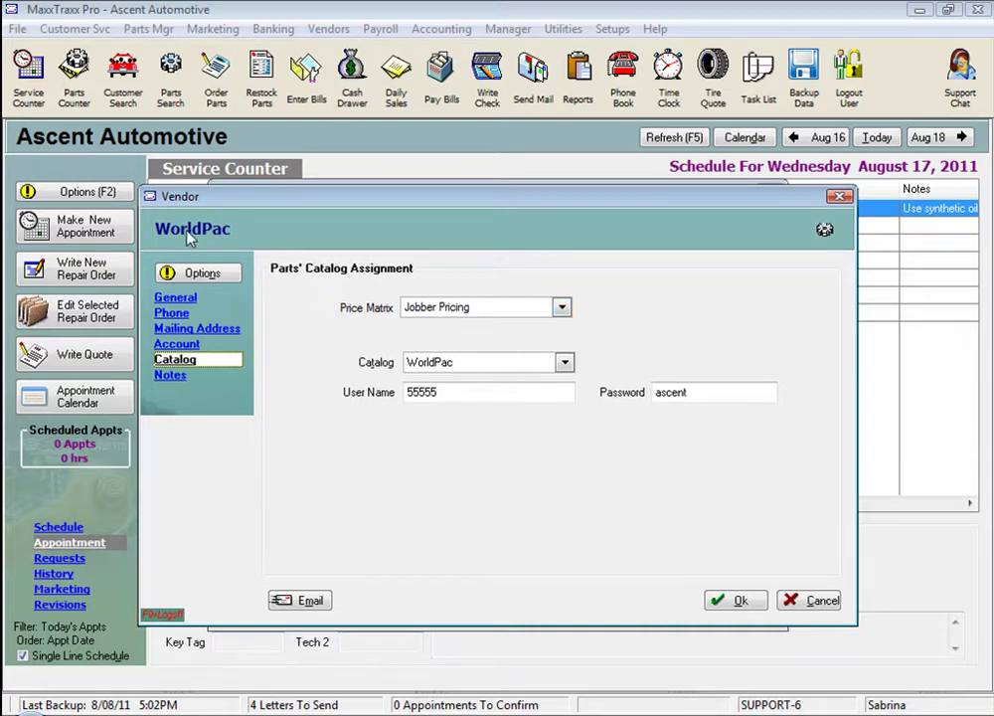
pyautogui.click(820, 602)
# - Find the Carquest vendor and assign its parts catalog the Carquest price matrix
pyautogui.click(695, 257)
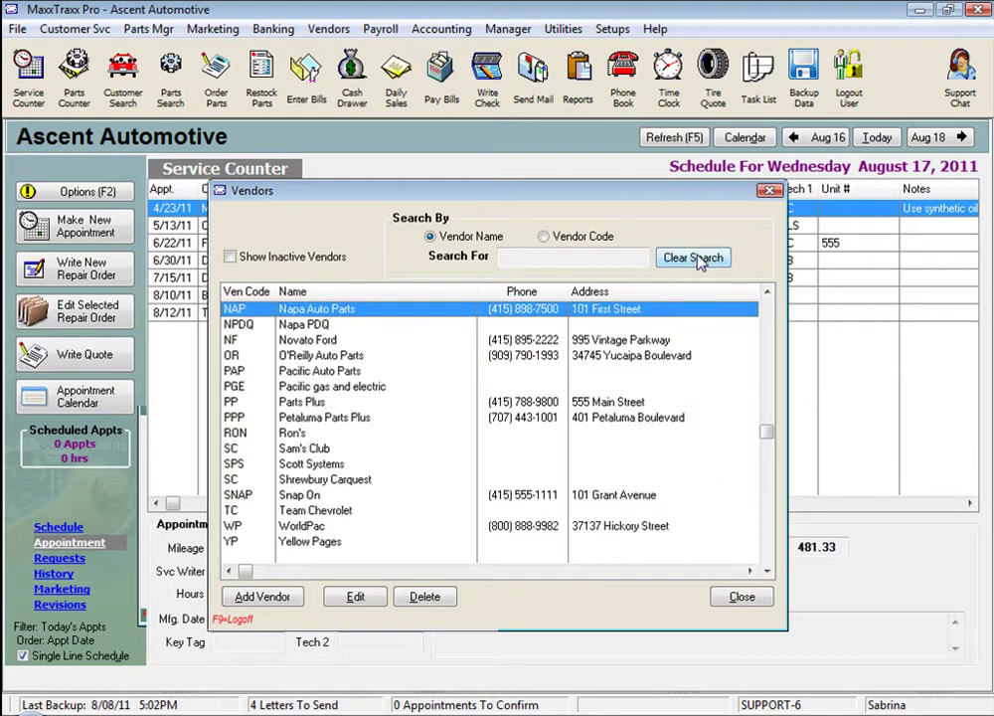
pyautogui.write('c')
pyautogui.doubleClick(514, 309)
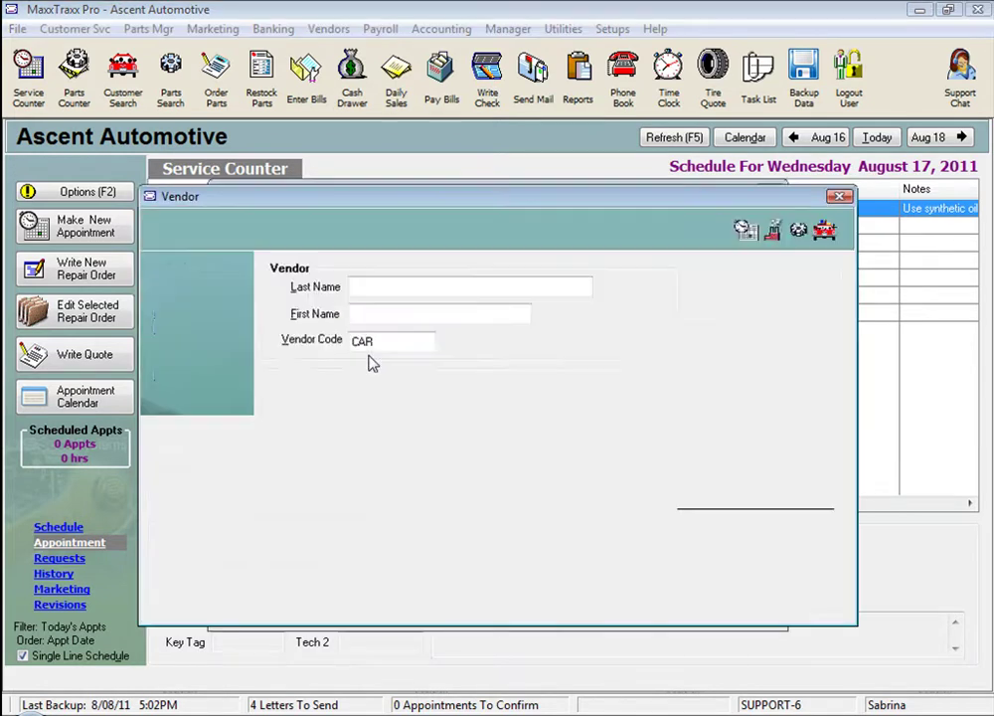
pyautogui.click(177, 360)
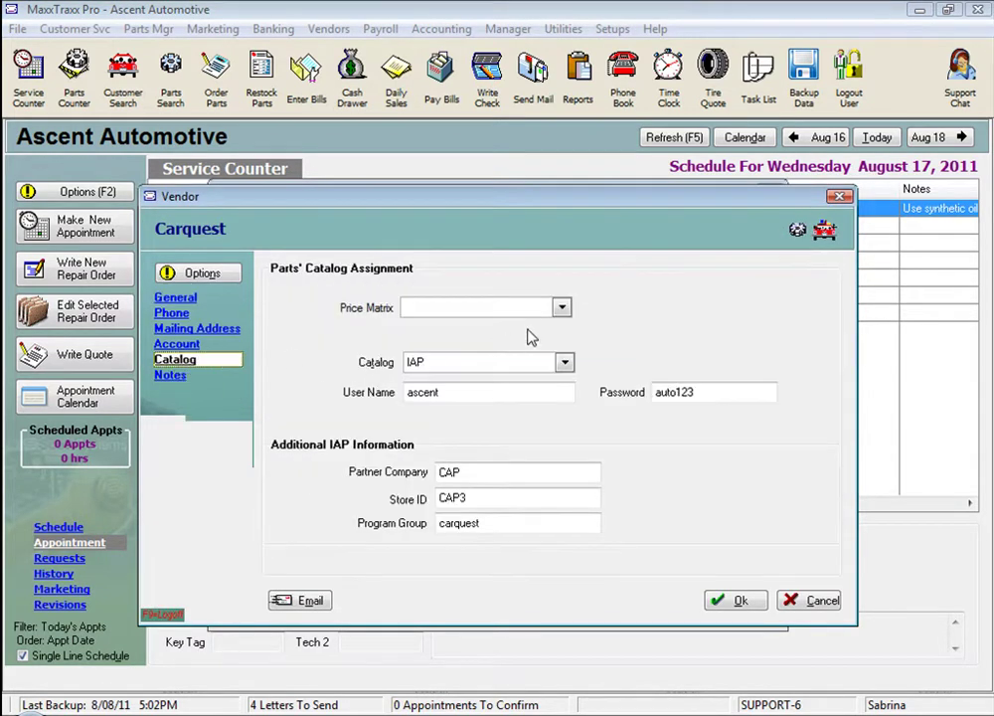
pyautogui.click(562, 309)
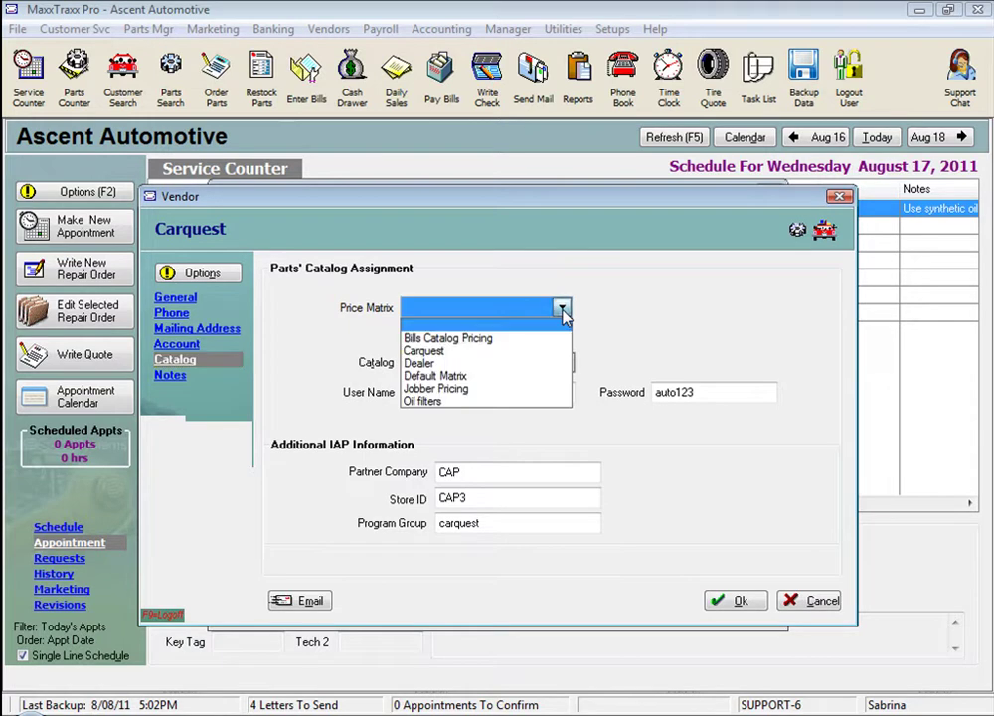
pyautogui.click(427, 351)
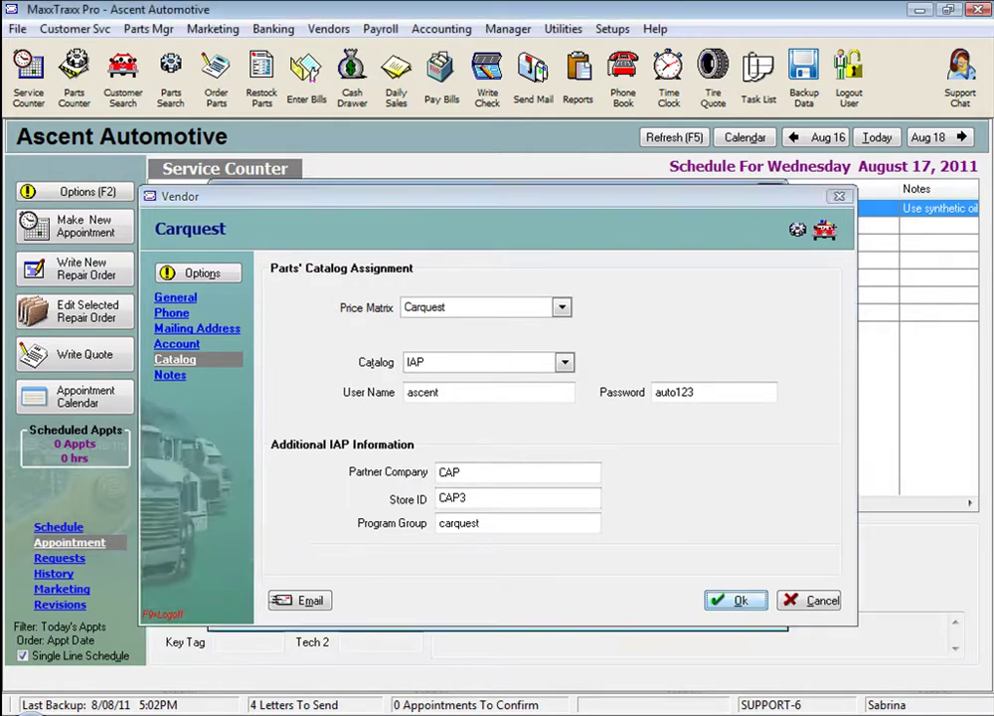
pyautogui.click(741, 600)
pyautogui.click(740, 600)
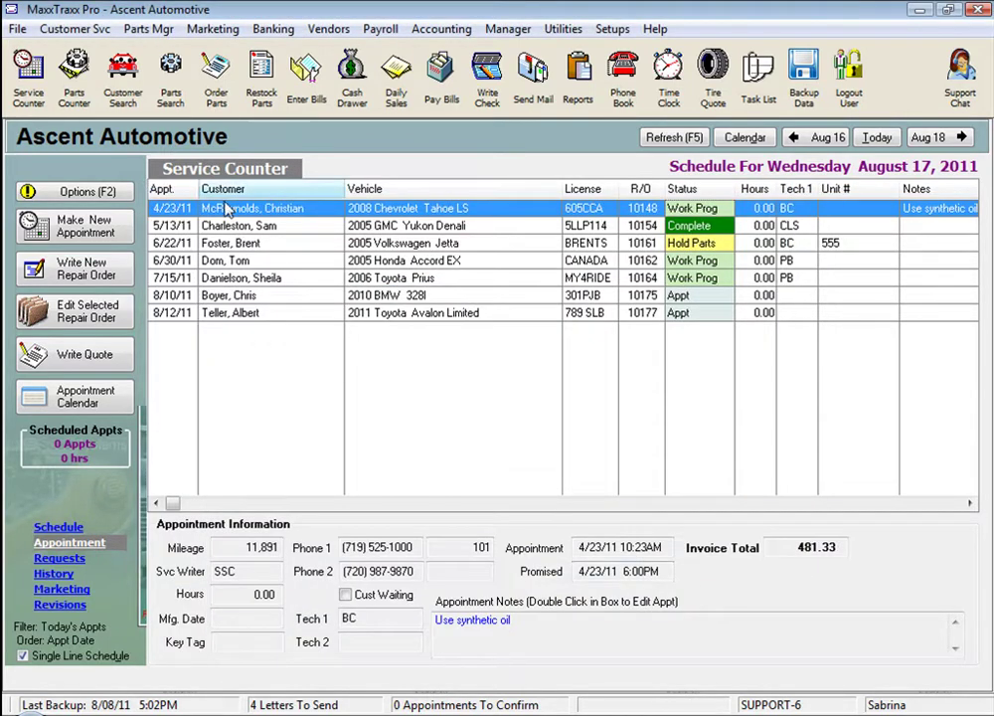
pyautogui.click(139, 29)
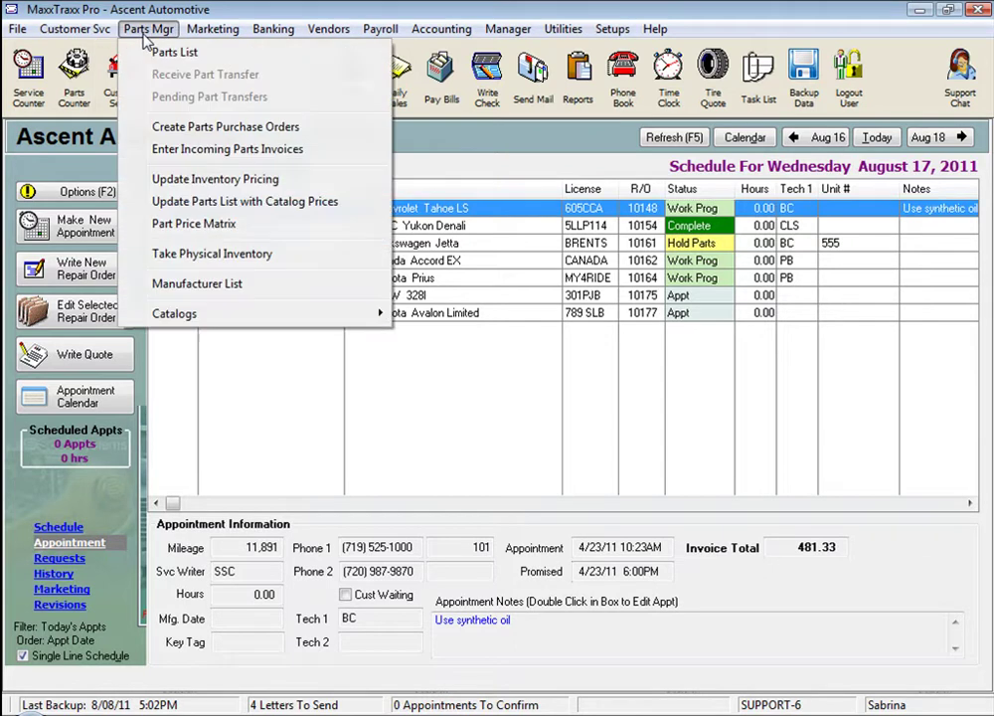
pyautogui.click(194, 223)
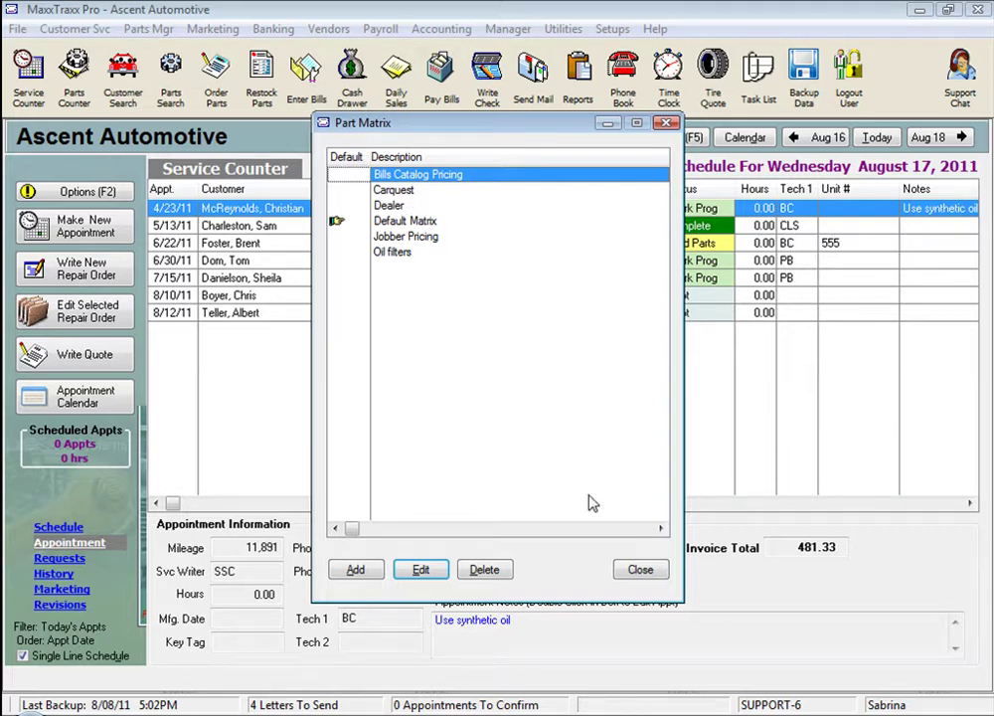
pyautogui.click(639, 571)
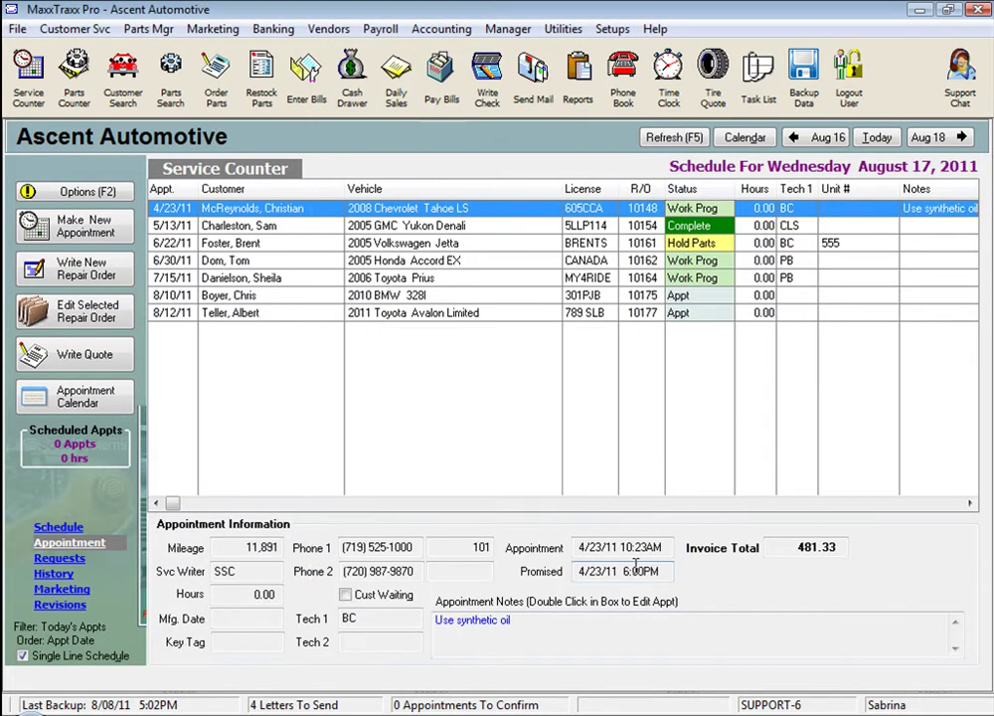